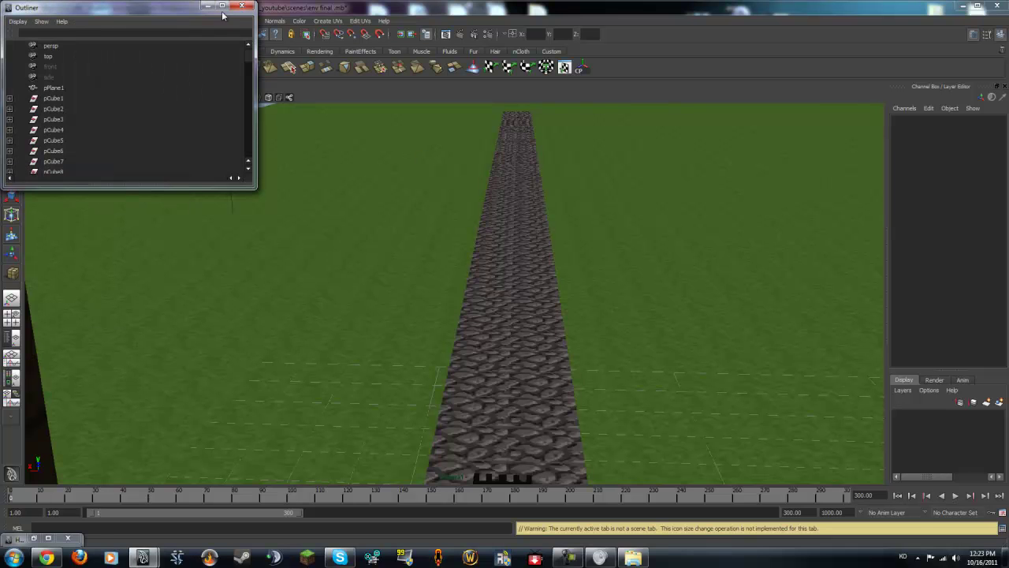
Step: Minimize the Outliner, look out the house doorway, scrub the walk forward, then go to four views
click(208, 7)
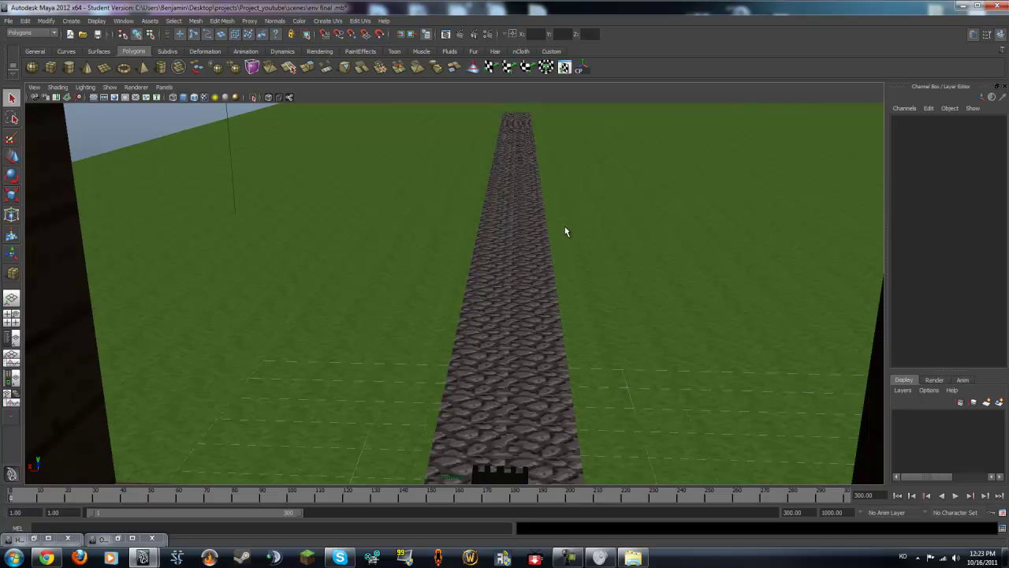
alt+right_drag(469, 226, 280, 457)
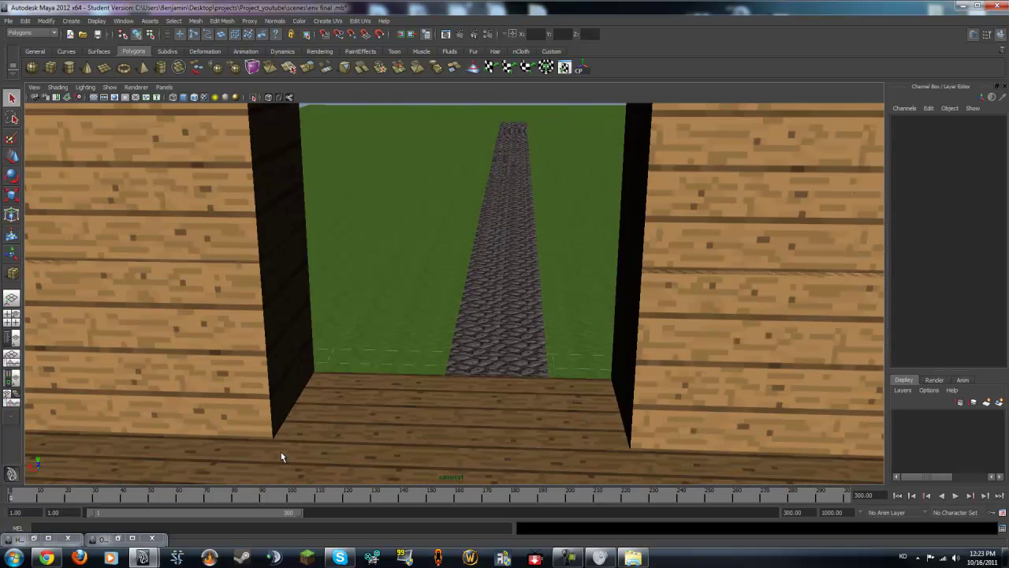
mouse_move(131, 492)
mouse_down()
mouse_move(790, 458)
mouse_move(399, 459)
mouse_move(210, 432)
mouse_move(739, 433)
mouse_move(703, 440)
mouse_up()
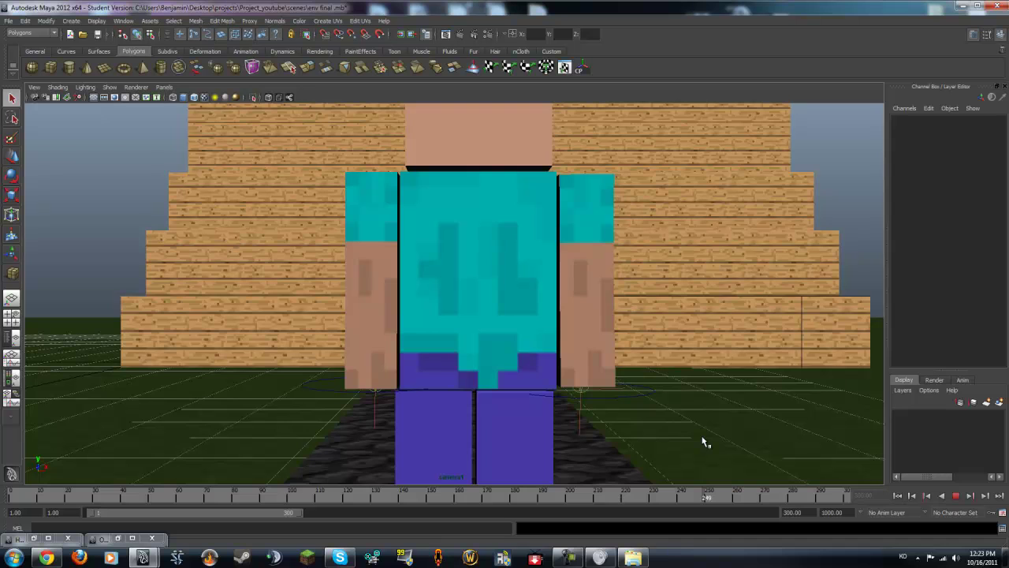
key(space)
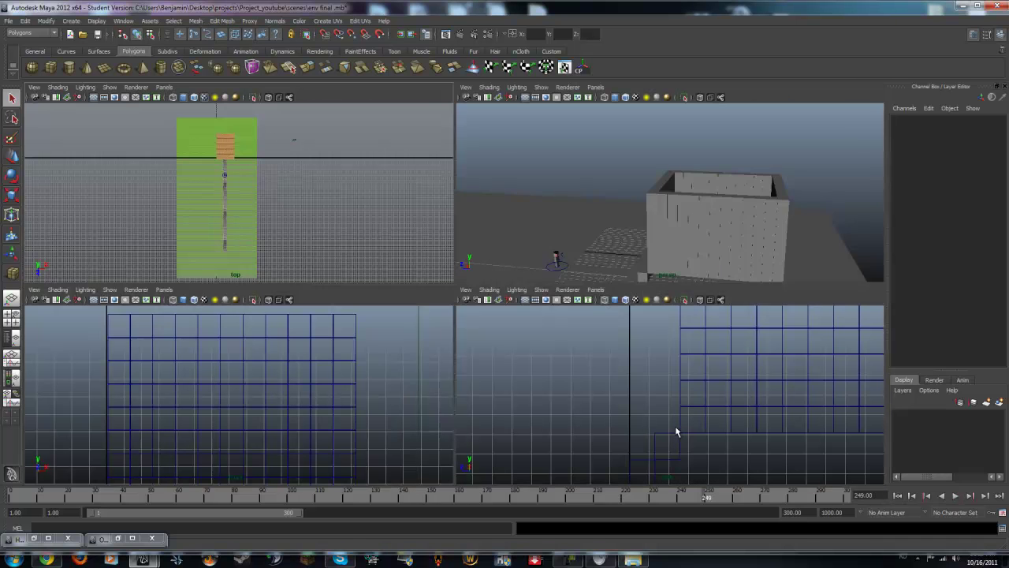
Step: Jump to around frame 78 and reopen the Outliner, enlarged to show more entries
click(229, 492)
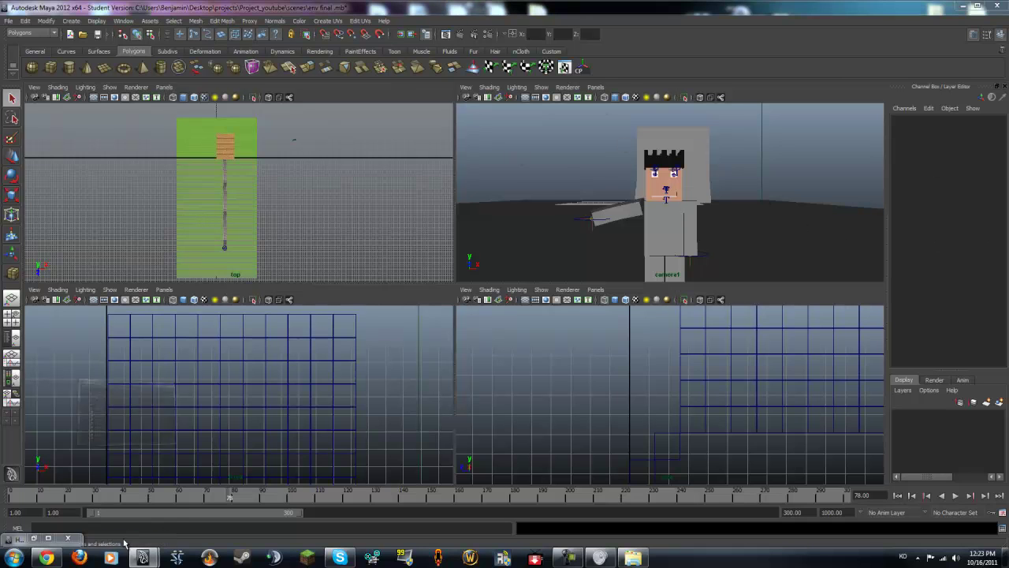
click(118, 538)
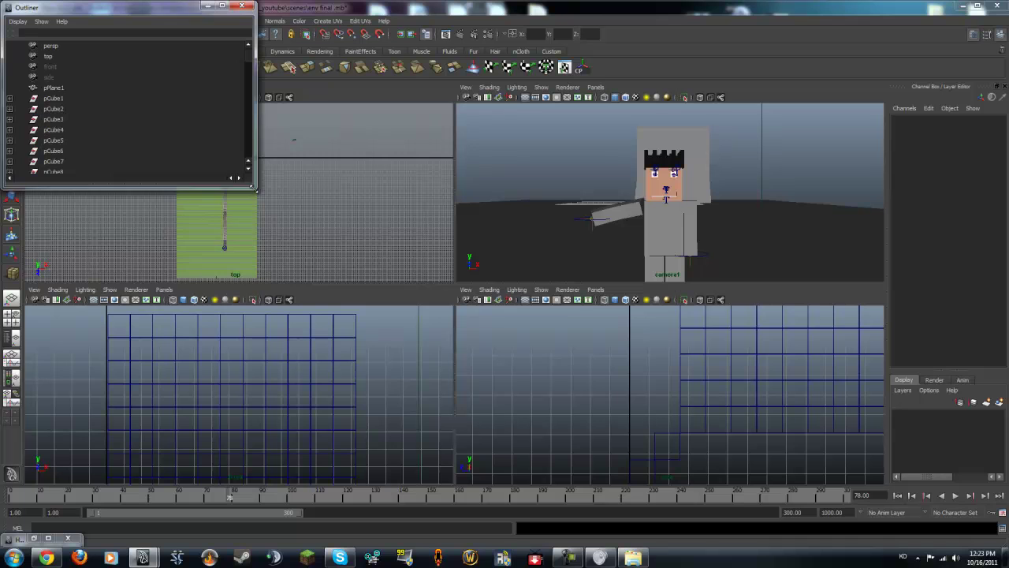
mouse_move(255, 188)
mouse_down()
mouse_move(144, 377)
mouse_move(171, 492)
mouse_move(155, 516)
mouse_up()
Step: Scroll the Outliner to camera1, select it, then close the Outliner
scroll(61, 378, down, 10)
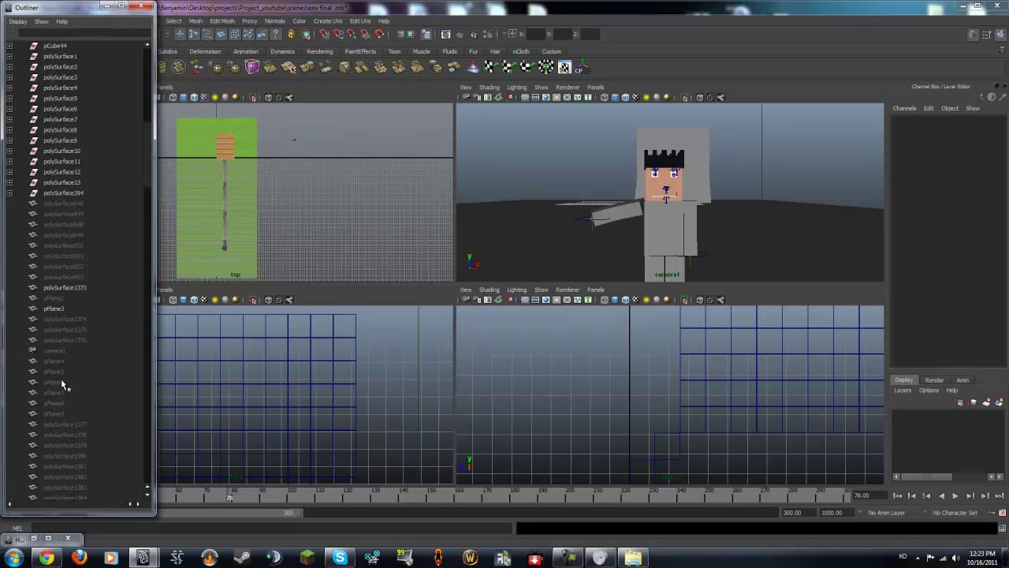
scroll(56, 217, down, 3)
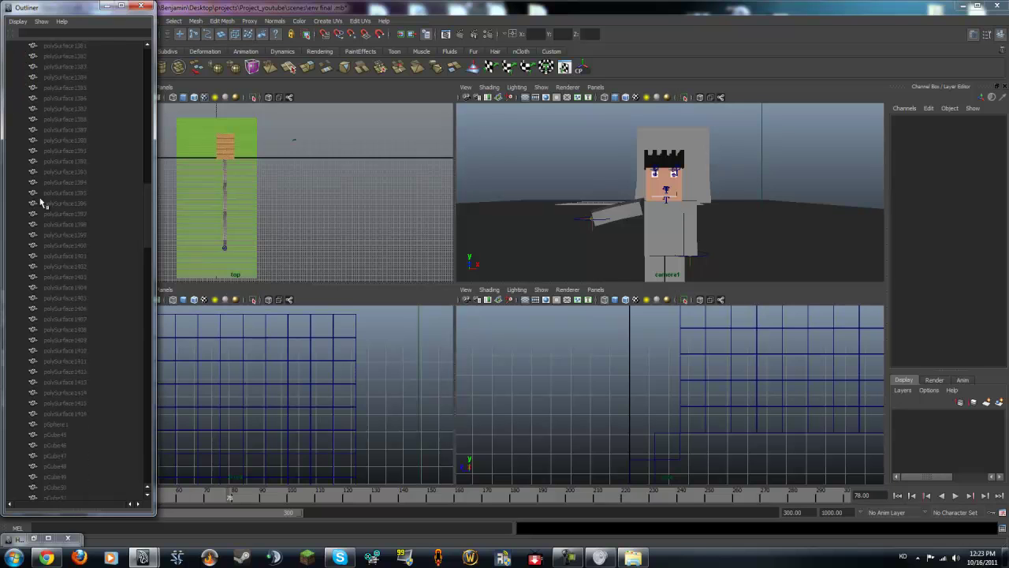
scroll(46, 249, down, 5)
scroll(45, 251, down, 3)
scroll(49, 271, down, 3)
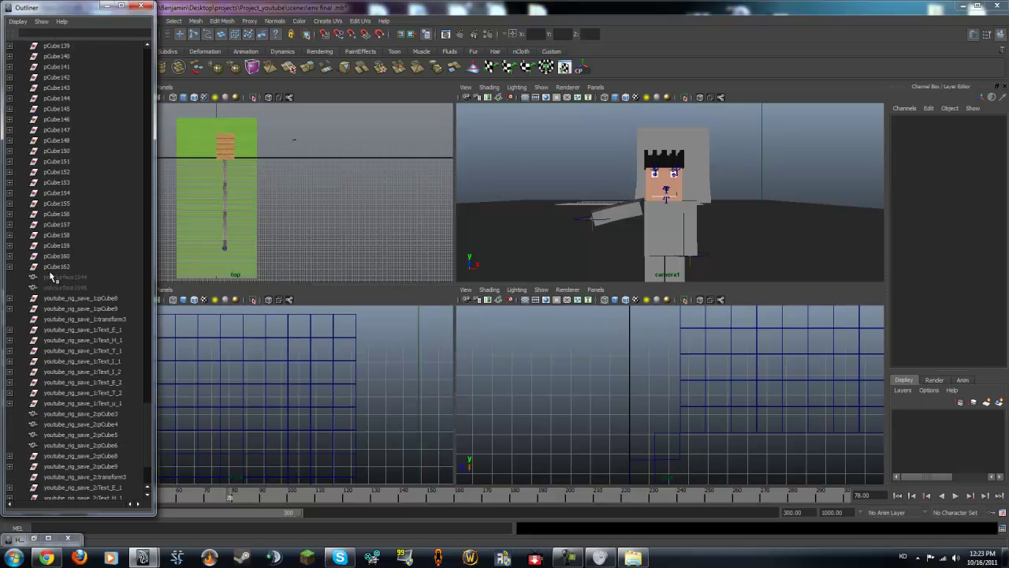
scroll(49, 270, down, 3)
scroll(72, 288, up, 5)
scroll(72, 288, up, 5)
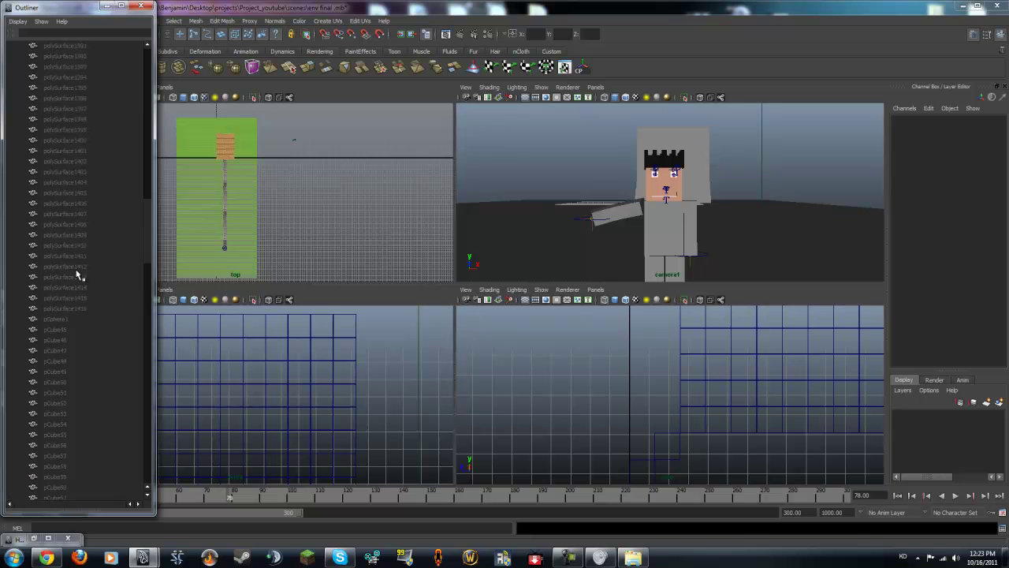
scroll(74, 260, up, 5)
scroll(75, 260, down, 3)
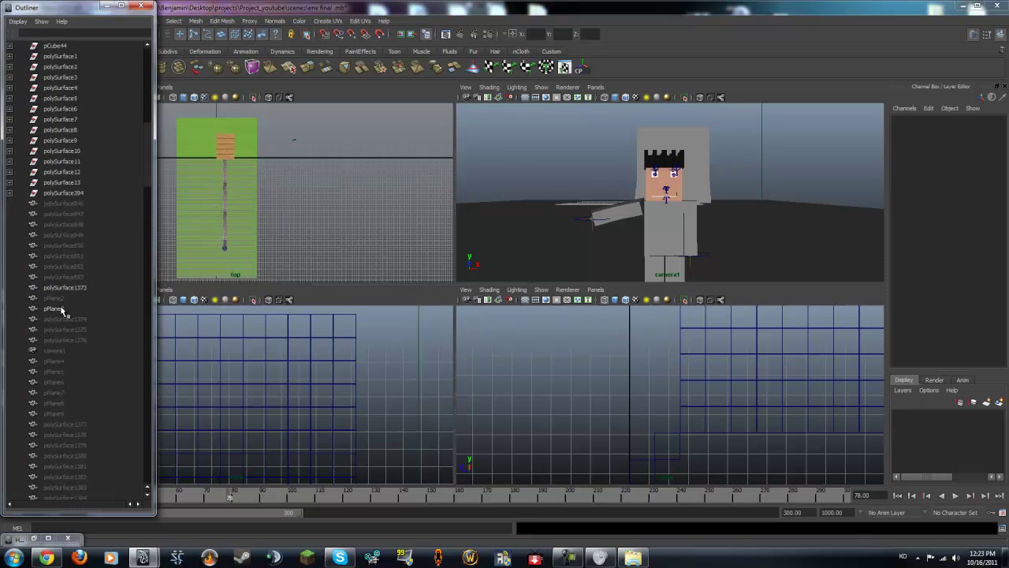
click(116, 7)
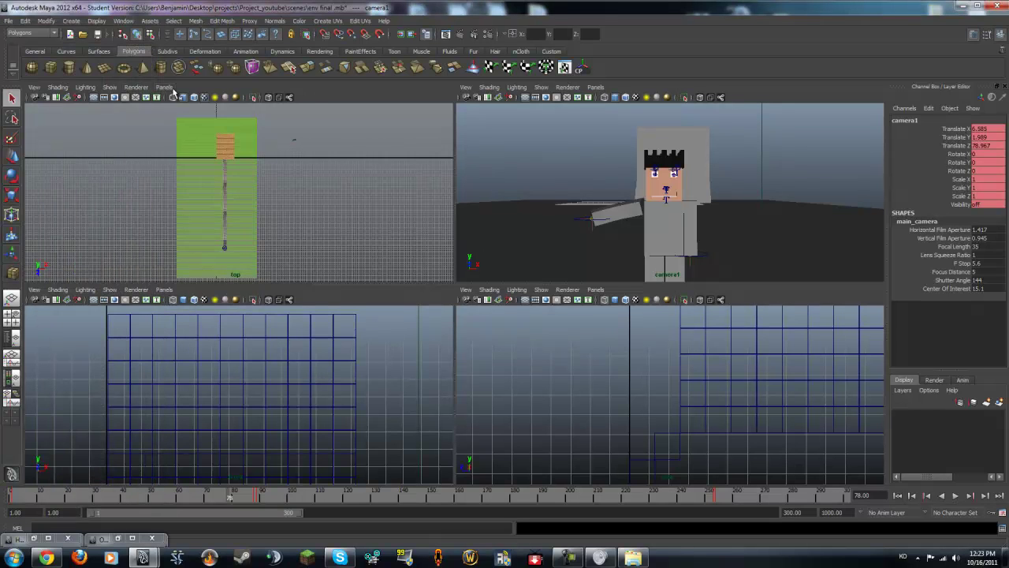
Step: Set the top-left pane to the persp camera and maximize it
click(164, 86)
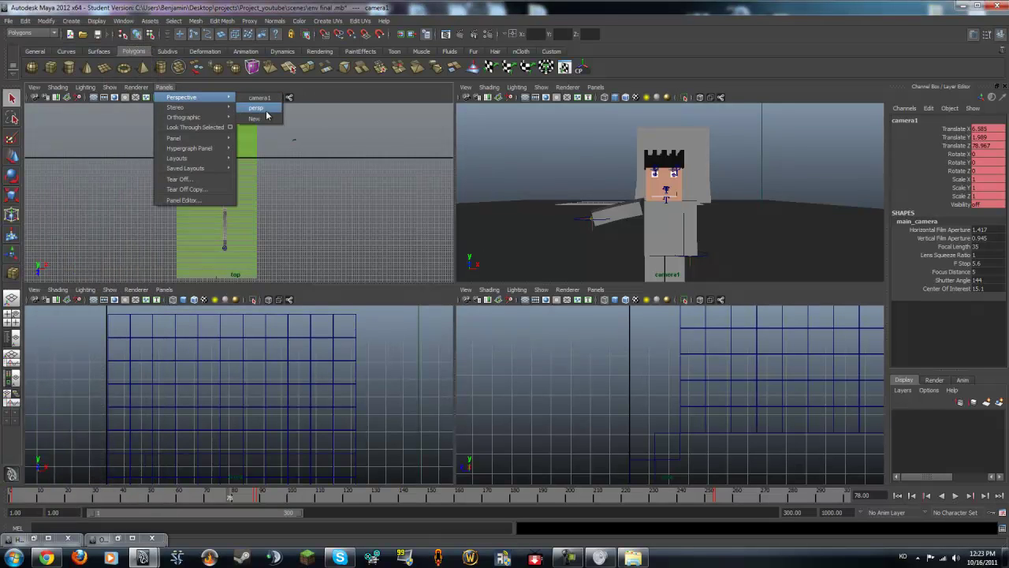
click(258, 108)
key(space)
Step: Frame the character, path and wooden house, and display all object types
mouse_move(272, 171)
alt+mouse_down()
mouse_move(642, 210)
mouse_move(588, 163)
mouse_move(339, 241)
mouse_move(426, 261)
mouse_move(452, 255)
mouse_move(366, 274)
alt+mouse_up()
alt+right_drag(366, 273, 275, 276)
alt+drag(275, 277, 326, 279)
alt+right_drag(326, 279, 342, 275)
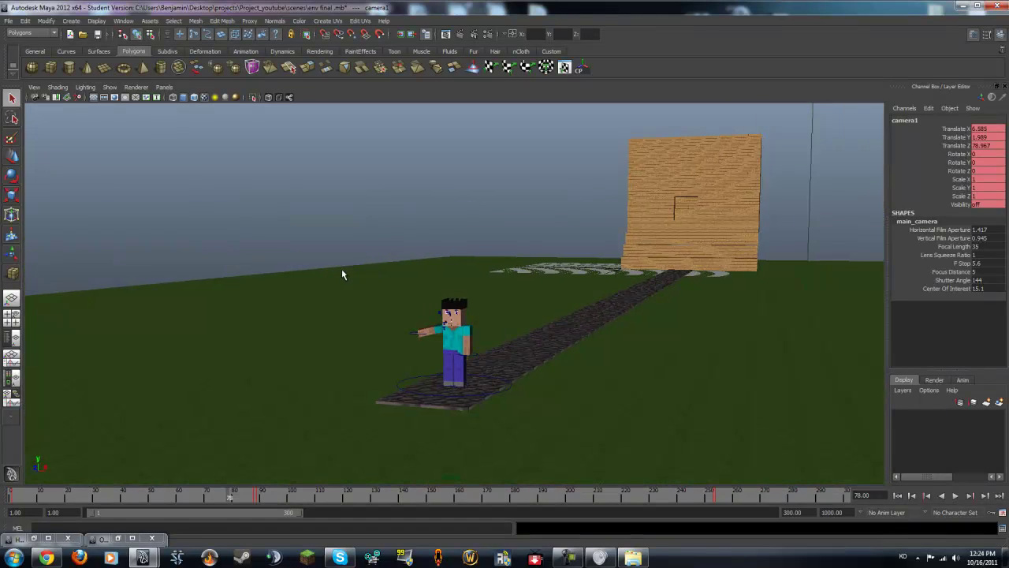
alt+drag(140, 278, 293, 282)
click(85, 88)
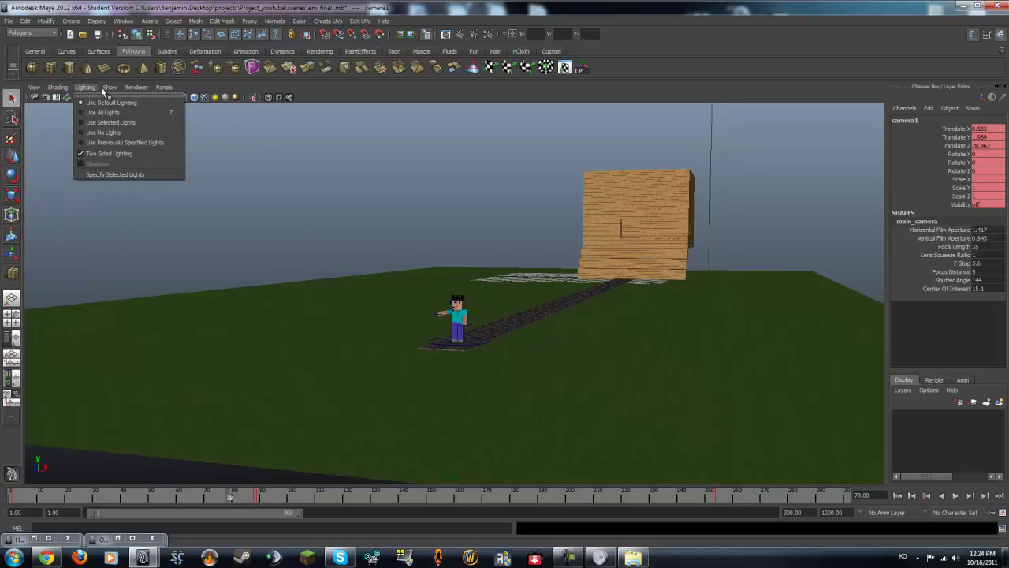
click(120, 117)
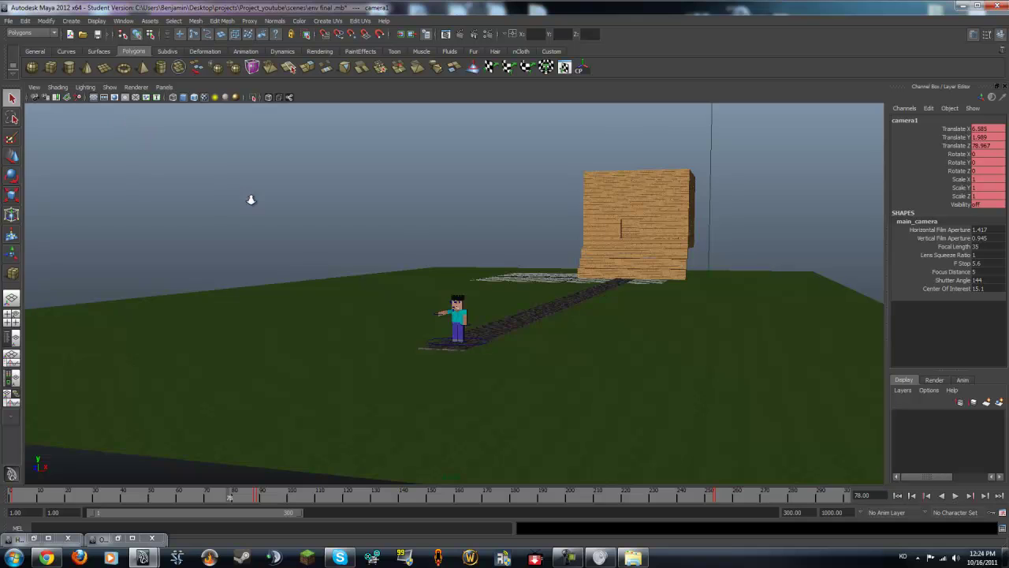
Step: Lower the full-size perspective view along the path and orbit to bring the character in
key(space)
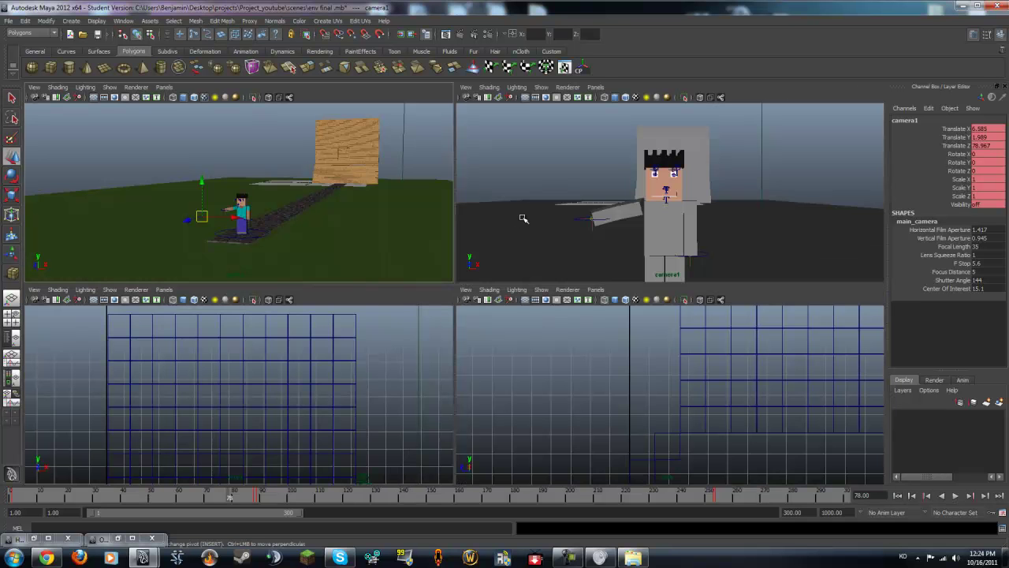
key(space)
mouse_move(248, 218)
alt+mouse_down()
mouse_move(315, 250)
mouse_move(276, 230)
mouse_move(599, 212)
mouse_move(405, 255)
mouse_move(317, 245)
mouse_move(449, 249)
mouse_move(315, 290)
alt+mouse_up()
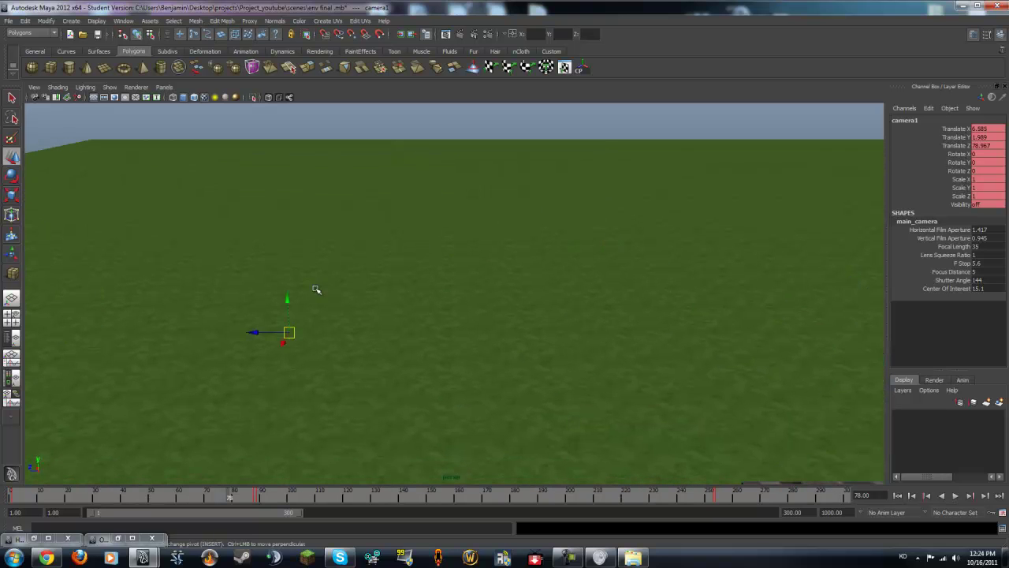
click(290, 333)
key(ctrl+z)
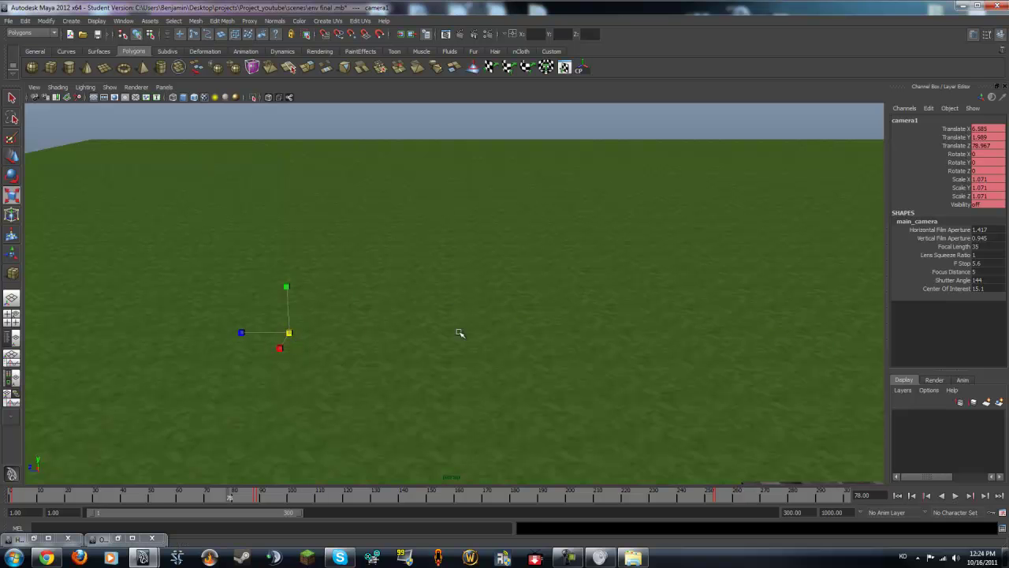
alt+drag(631, 324, 355, 309)
Step: Play the animation in four views, then replay it in a full-size camera1 view
key(space)
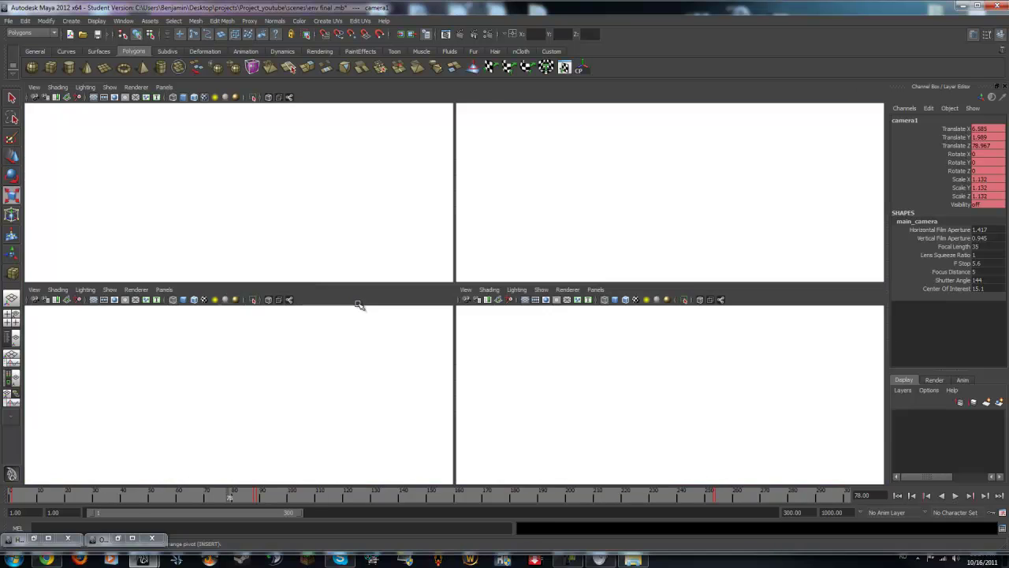
key(alt+v)
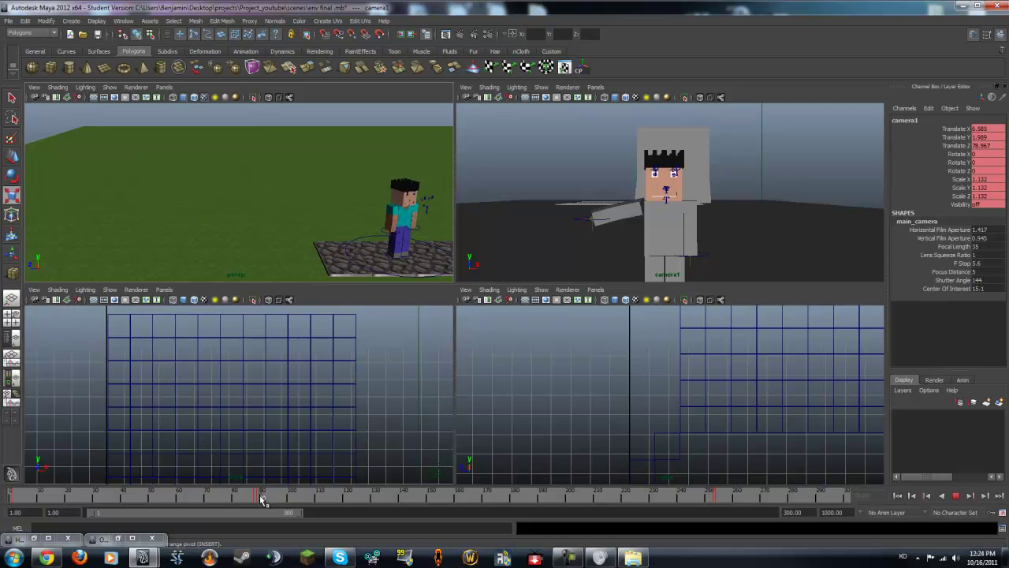
key(alt+v)
key(space)
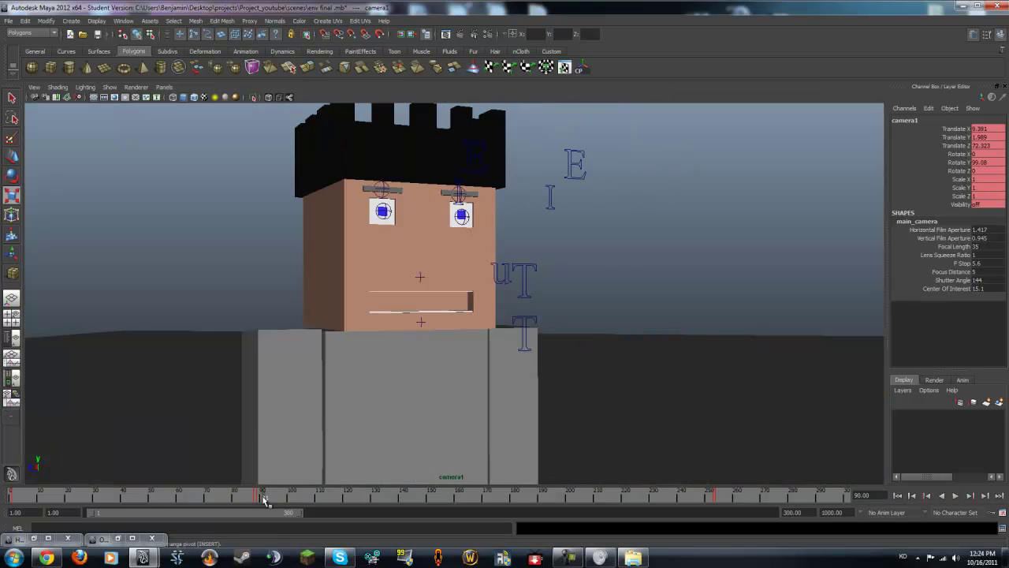
key(alt+v)
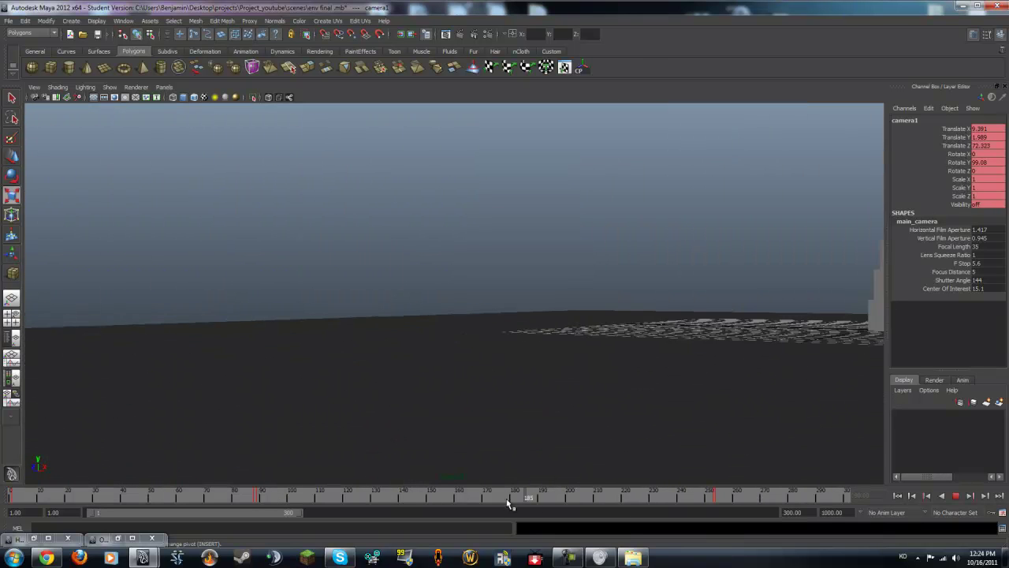
Step: Tumble, track and dolly camera1 in to frame the blocky character
alt+drag(585, 387, 365, 410)
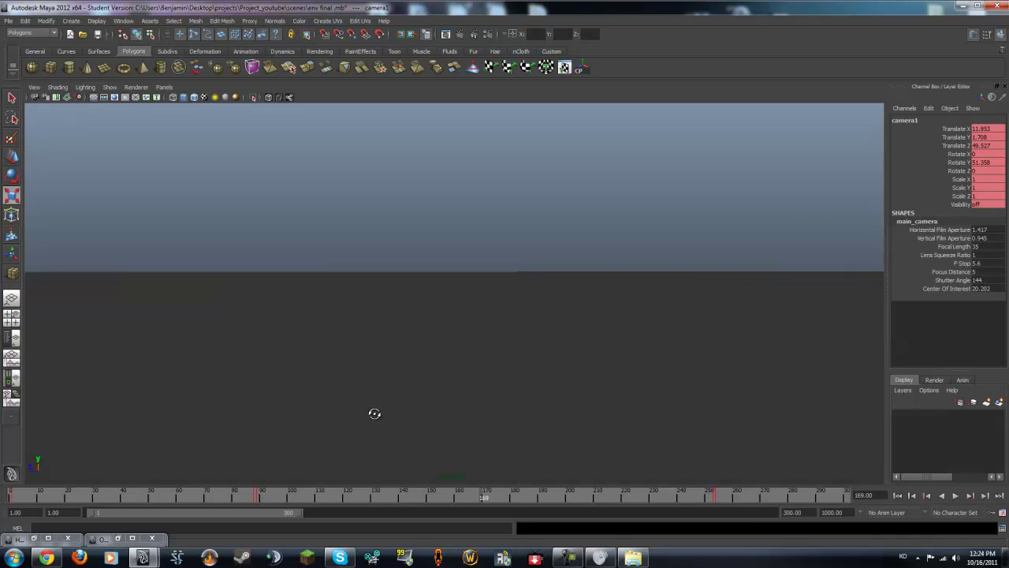
mouse_move(373, 408)
alt+middle_down()
mouse_move(377, 358)
mouse_move(566, 324)
mouse_move(503, 335)
alt+middle_up()
scroll(566, 324, up, 2)
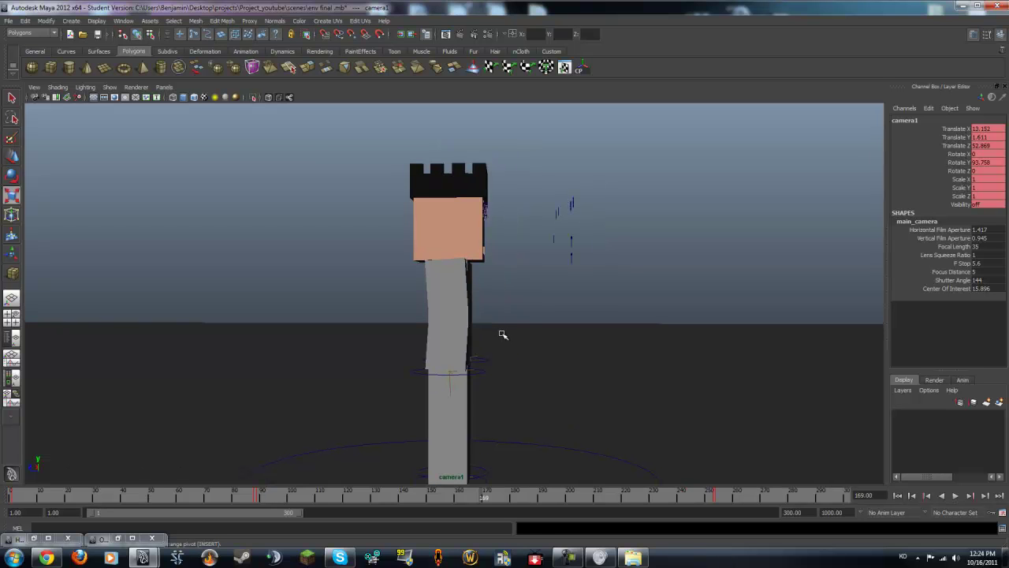
Step: Play the camera animation, scrub to around frame 132, and play again
key(alt+v)
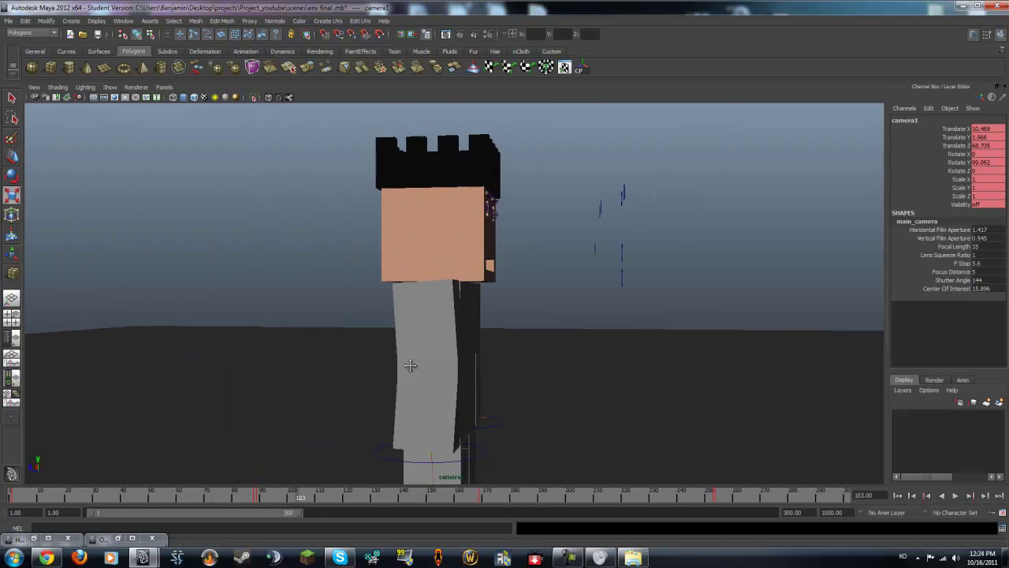
drag(299, 500, 607, 497)
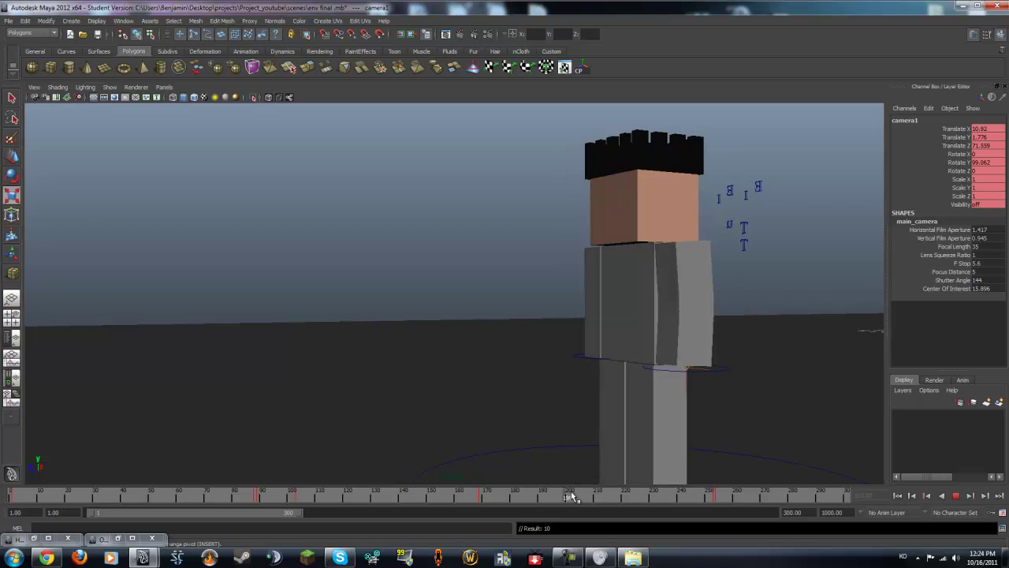
key(alt+v)
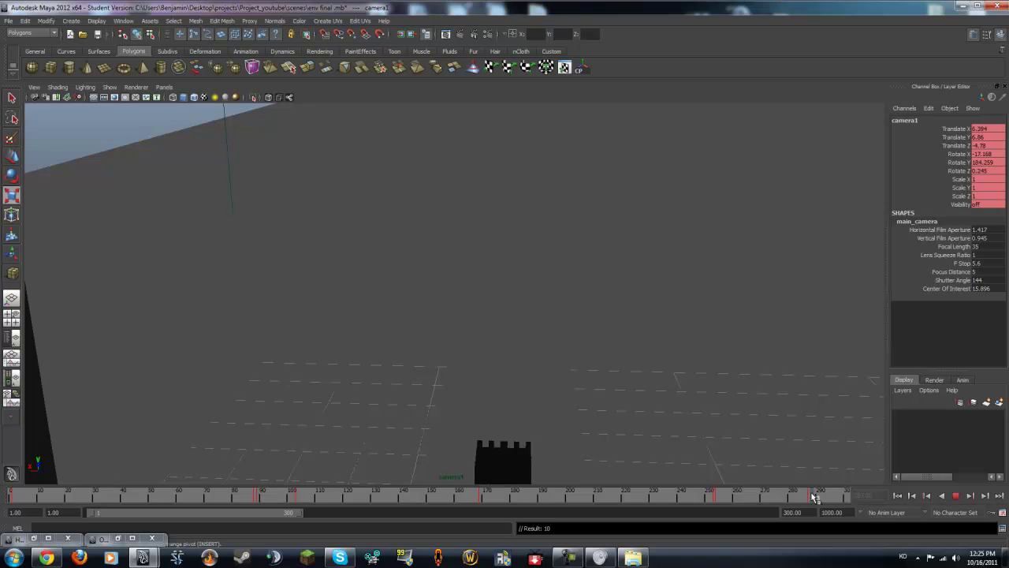
Step: Orbit and pan camera1 so the character and steps sit lower left
mouse_move(549, 409)
alt+mouse_down()
mouse_move(545, 424)
mouse_move(484, 423)
mouse_move(381, 402)
mouse_move(358, 413)
mouse_move(322, 410)
mouse_move(220, 386)
mouse_move(491, 414)
mouse_move(500, 329)
mouse_move(264, 327)
alt+mouse_up()
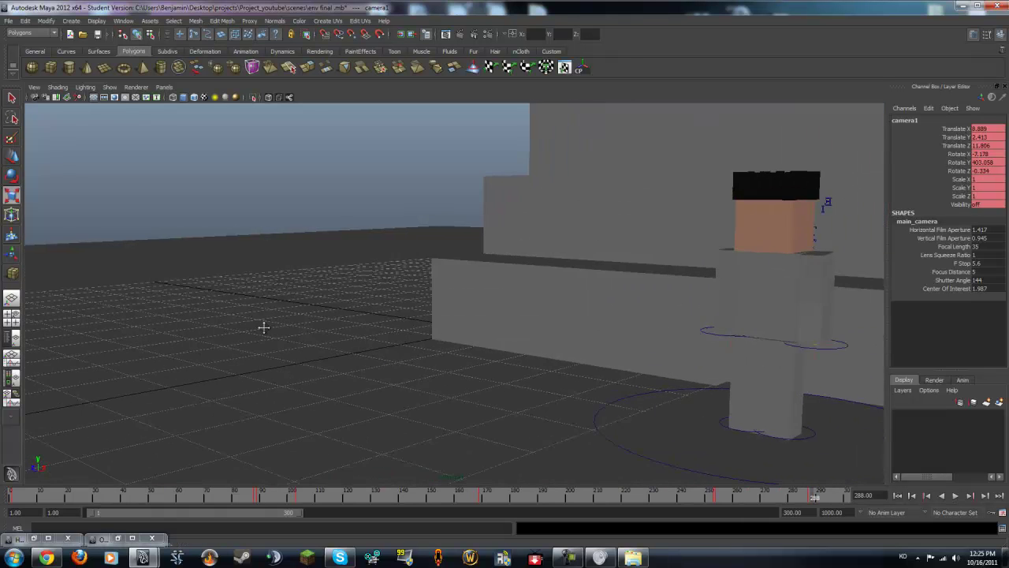
mouse_move(263, 326)
alt+middle_down()
mouse_move(592, 286)
mouse_move(395, 287)
alt+middle_up()
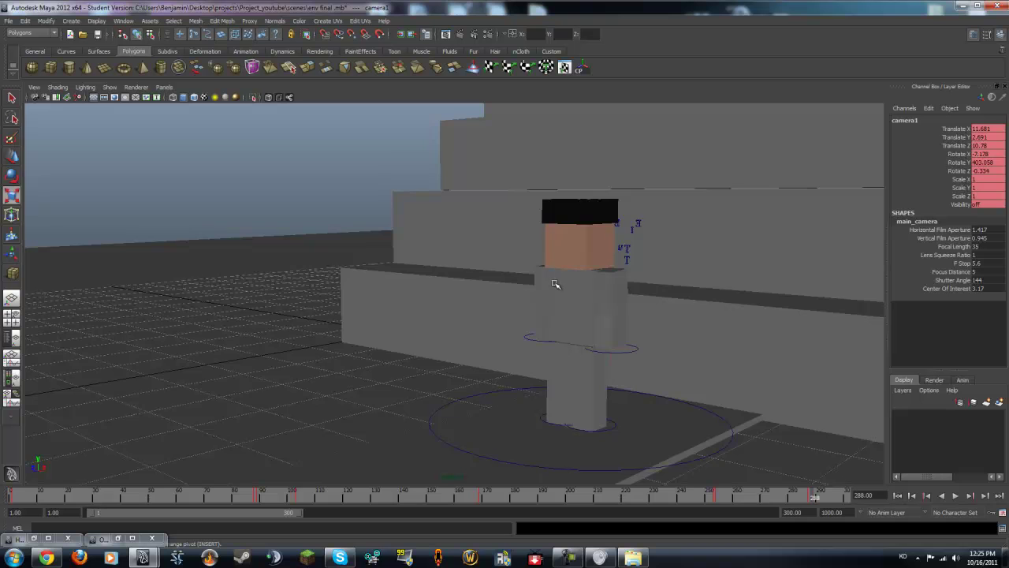
mouse_move(555, 284)
alt+middle_down()
mouse_move(549, 310)
mouse_move(543, 274)
alt+middle_up()
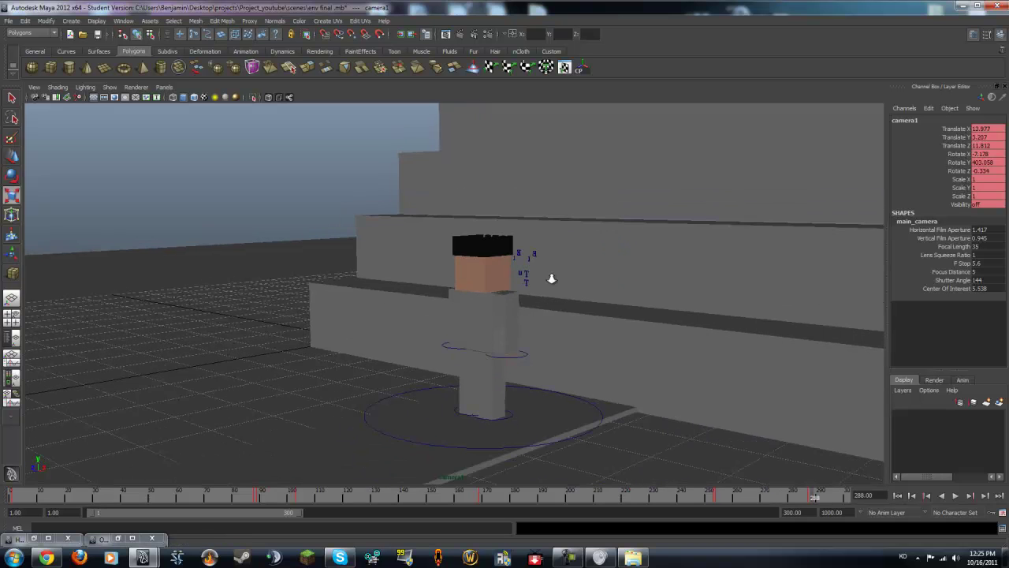
alt+drag(551, 278, 517, 289)
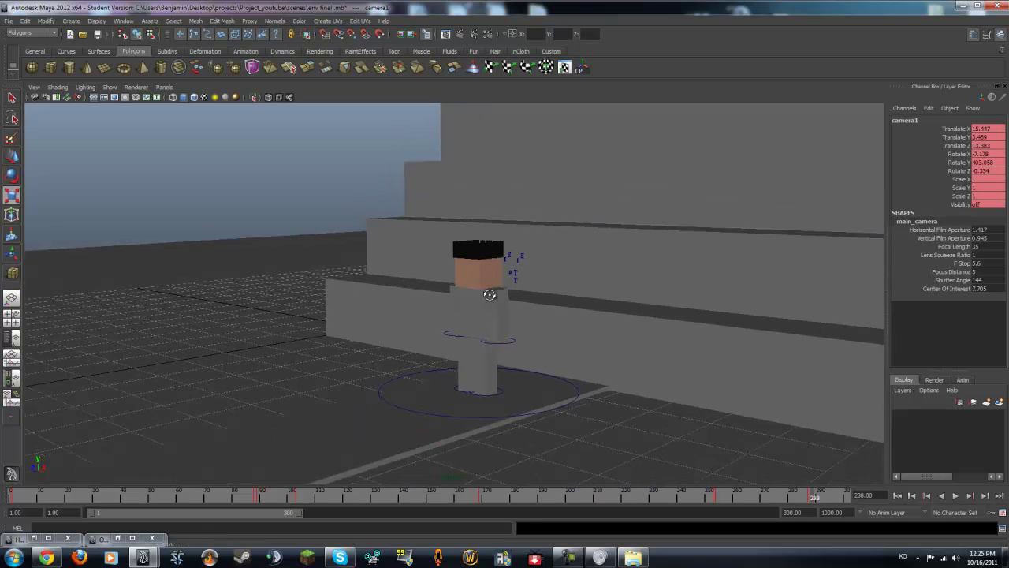
alt+right_drag(516, 288, 480, 297)
alt+middle_drag(480, 297, 556, 276)
alt+middle_drag(491, 286, 483, 328)
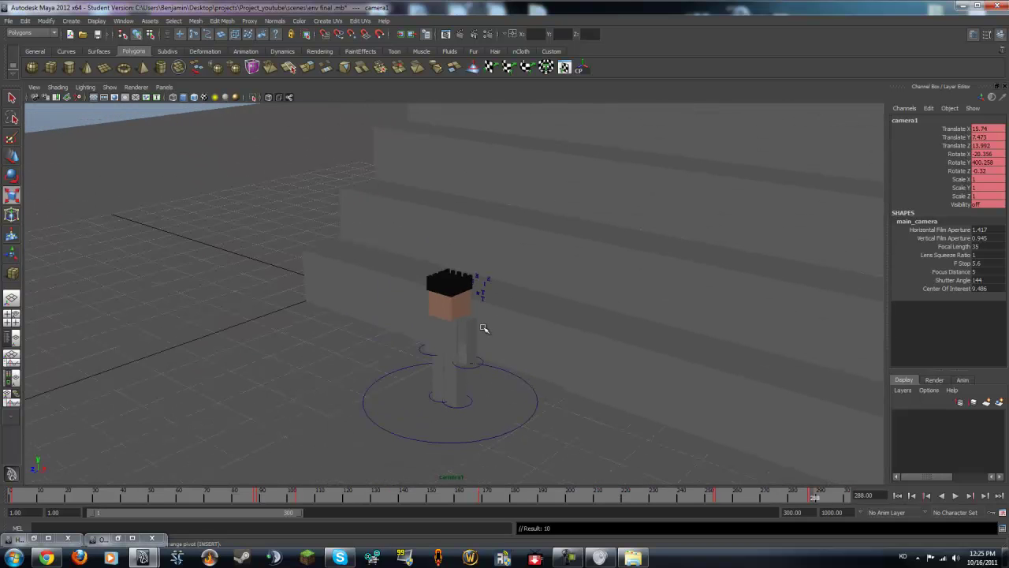
Step: Rewind the animation to frame 1, play it, and advance to about frame 170
drag(793, 494, 213, 495)
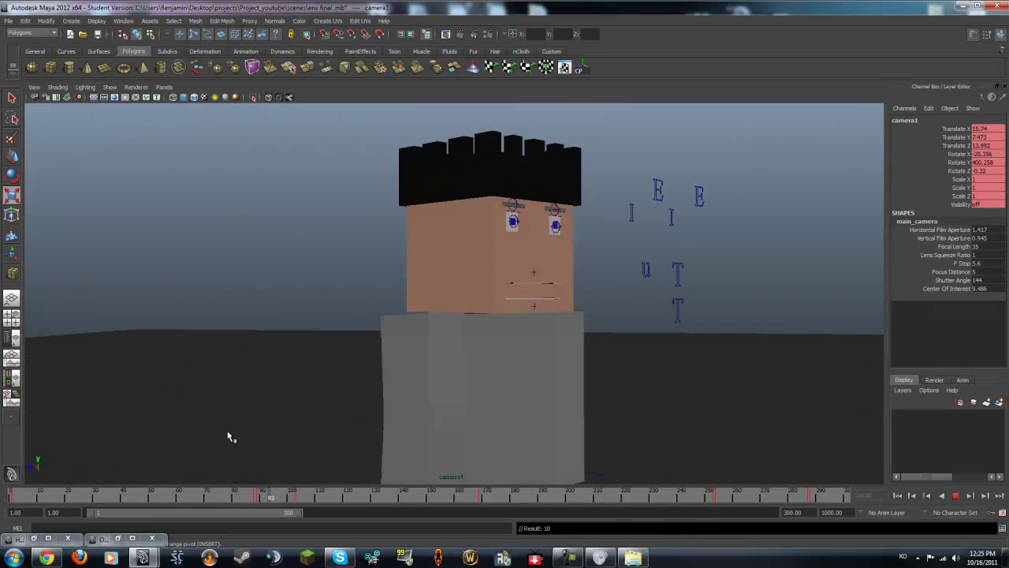
click(899, 496)
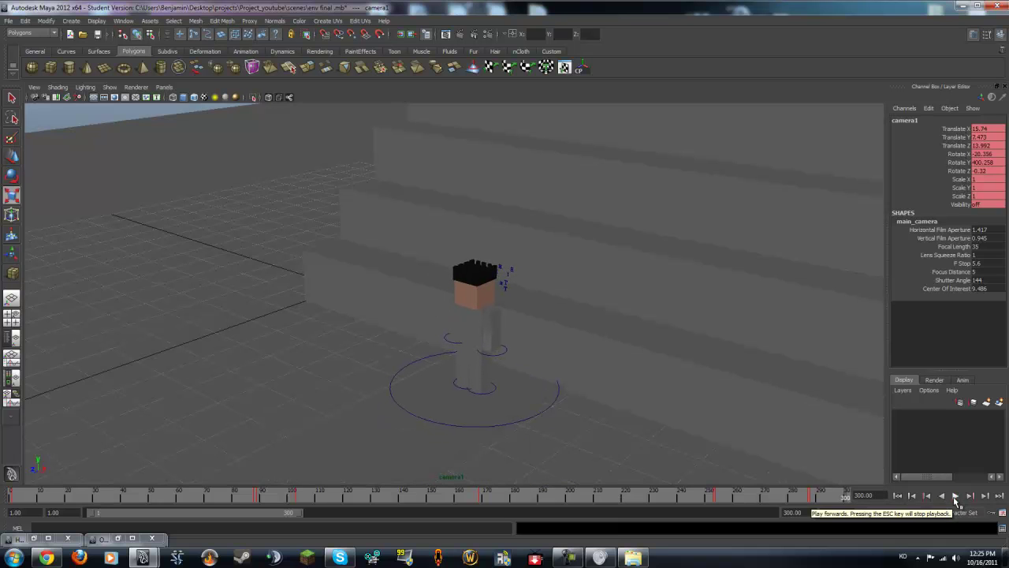
click(897, 497)
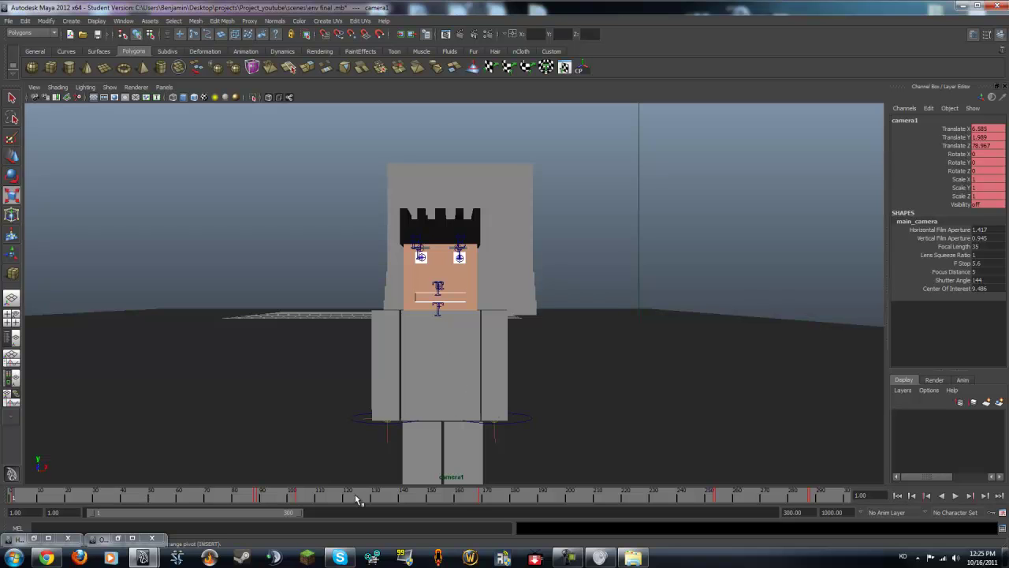
key(alt+v)
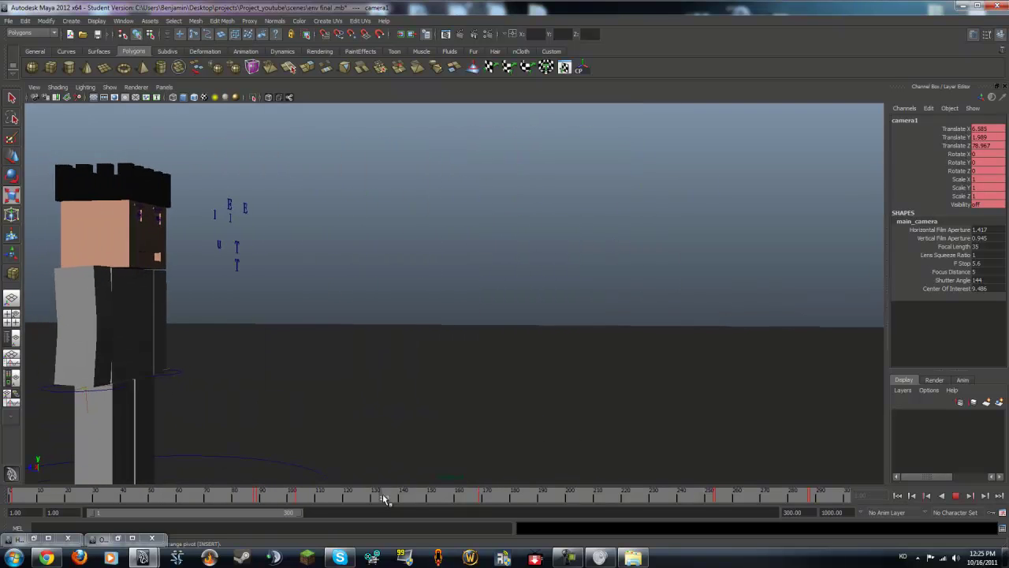
mouse_move(384, 499)
mouse_down()
mouse_move(491, 500)
mouse_move(406, 499)
mouse_move(434, 496)
mouse_up()
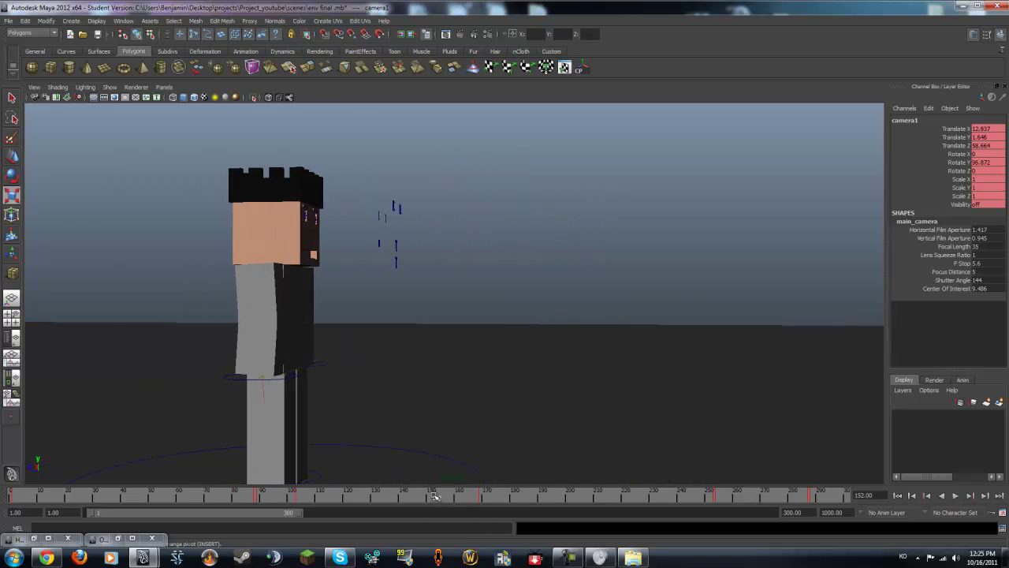
Step: Select the rig's control circle, play and stop, then restore the four-view layout
click(396, 451)
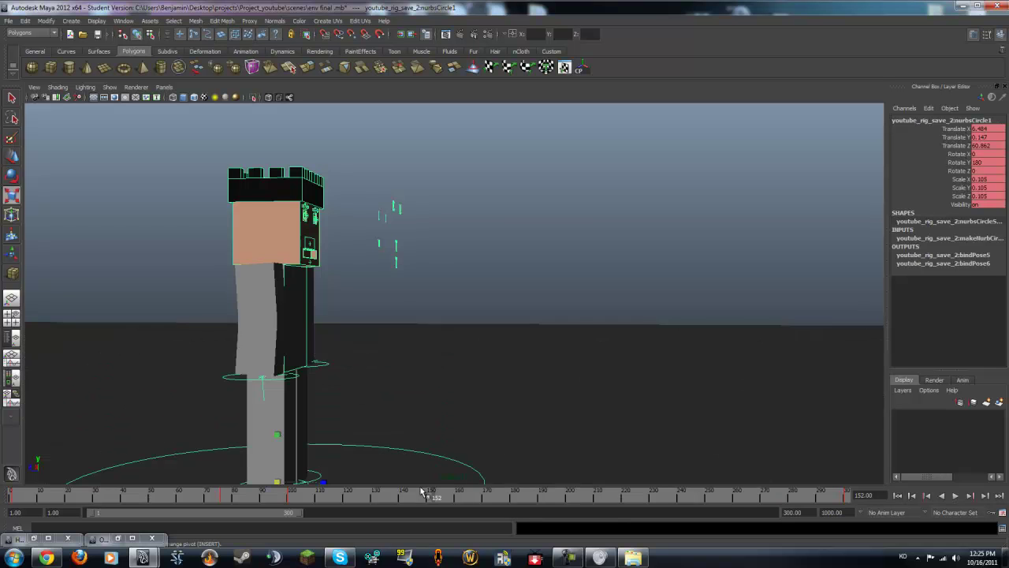
key(alt+v)
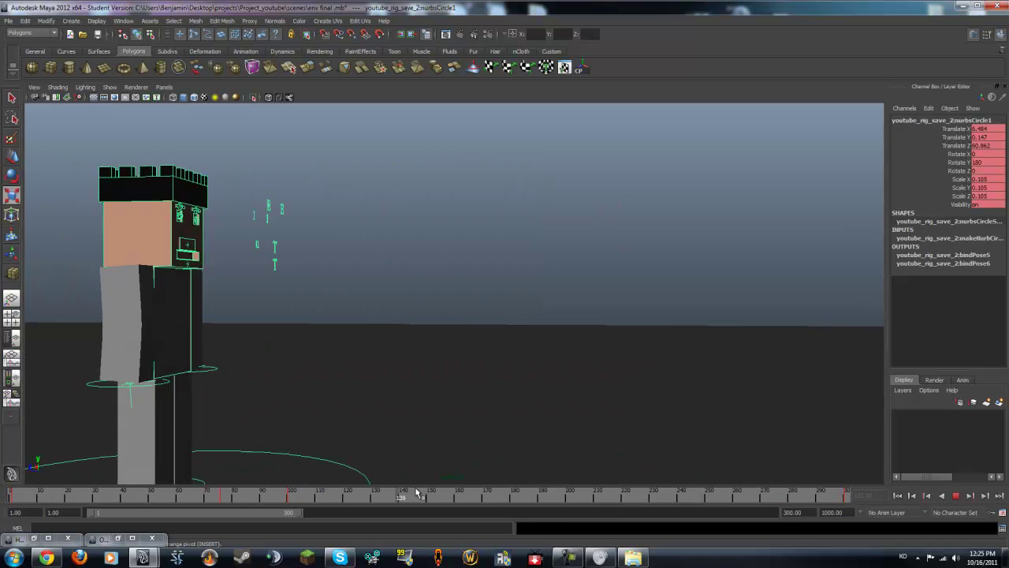
key(alt+v)
key(space)
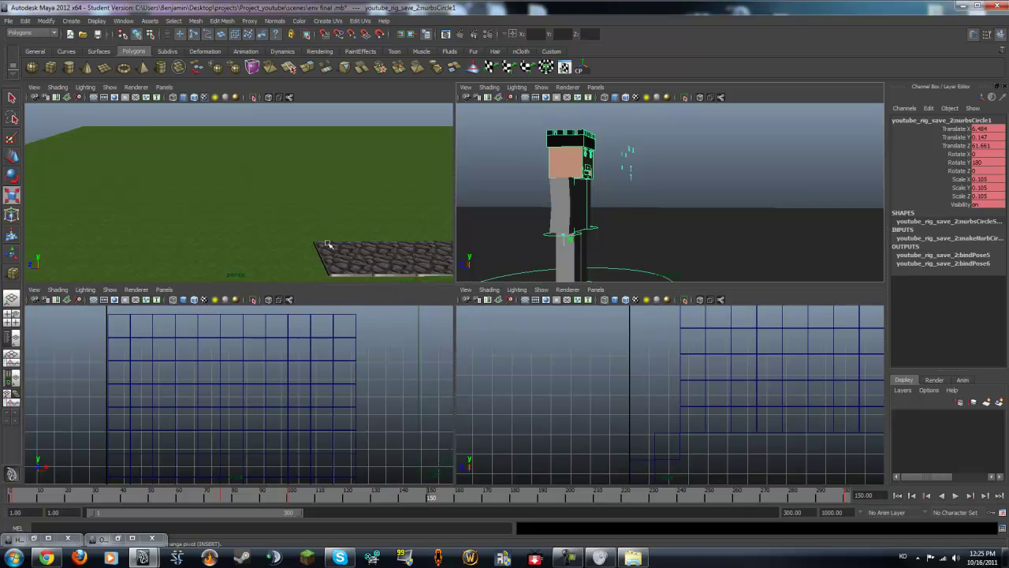
Step: Pull back the persp view, stop playback, maximize persp and rewind to frame 1
alt+drag(328, 246, 376, 291)
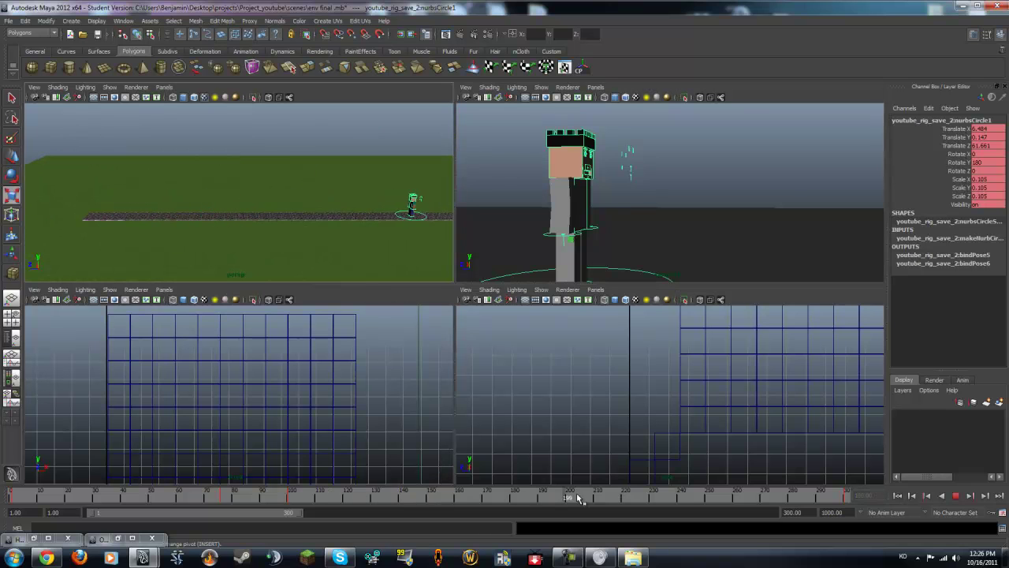
key(alt+v)
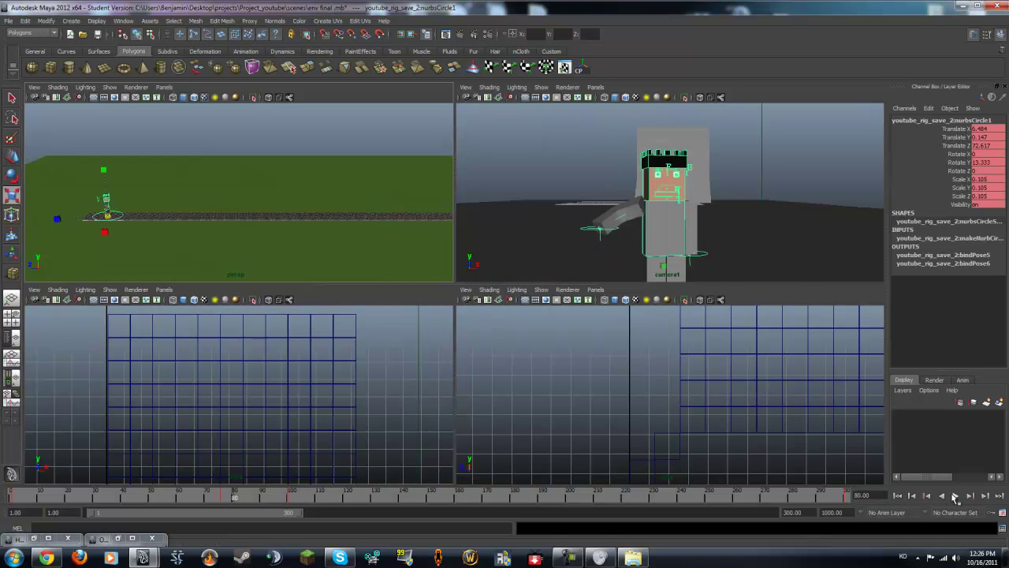
key(space)
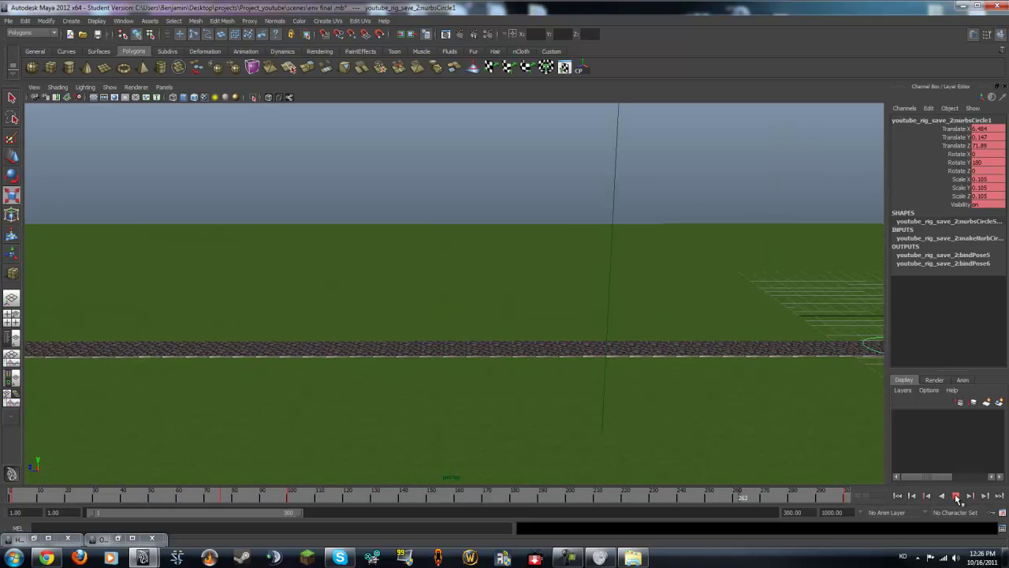
click(897, 495)
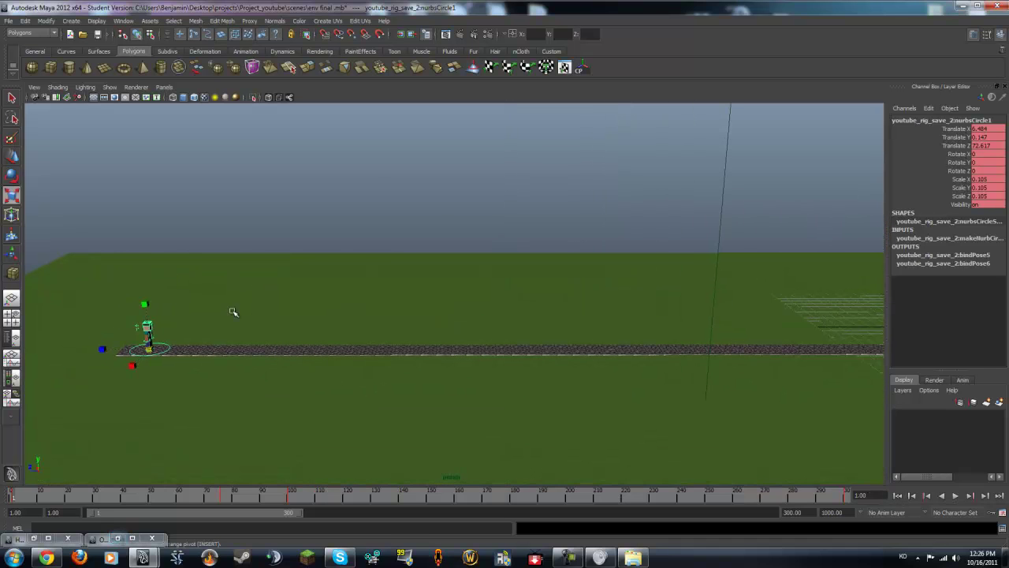
Step: Show all hidden objects, maximize the camera1 view, and switch to textured display
click(97, 20)
mouse_move(110, 77)
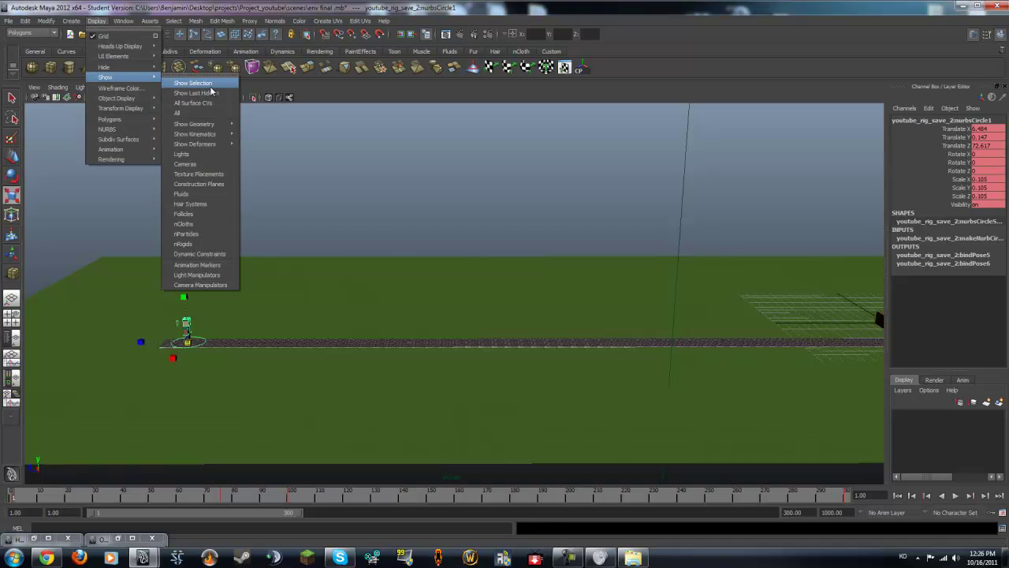
click(197, 112)
key(space)
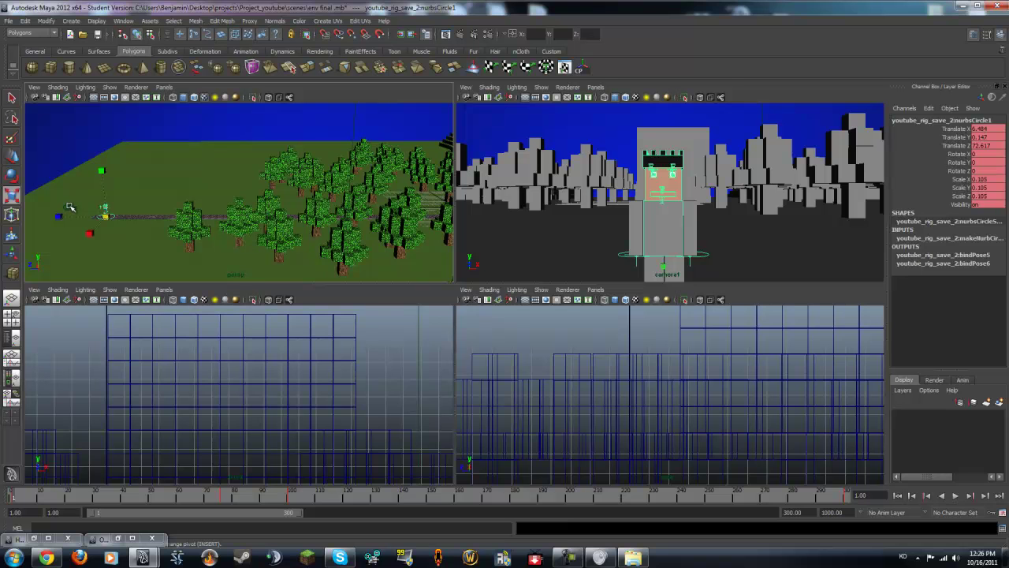
click(69, 206)
key(space)
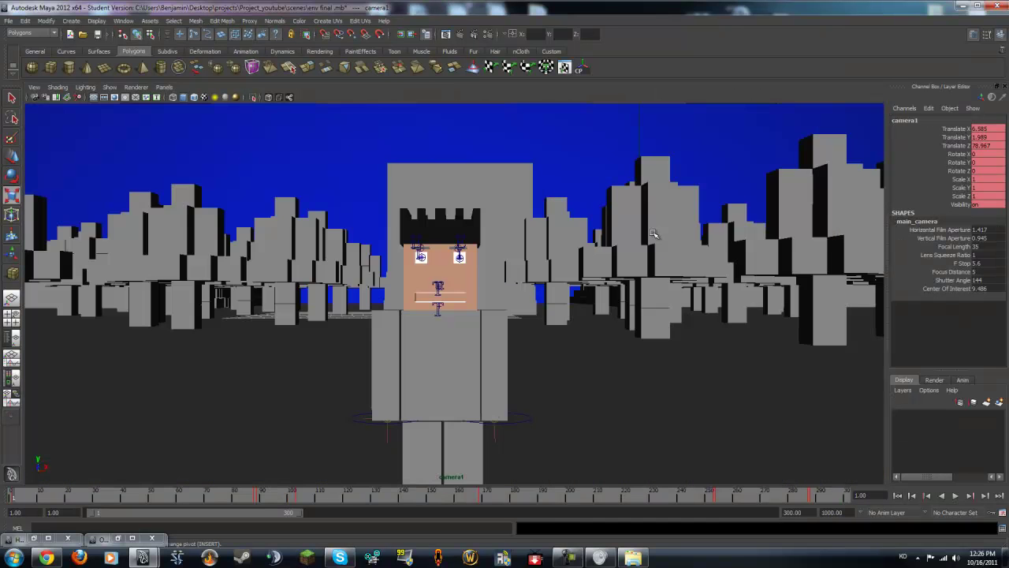
key(6)
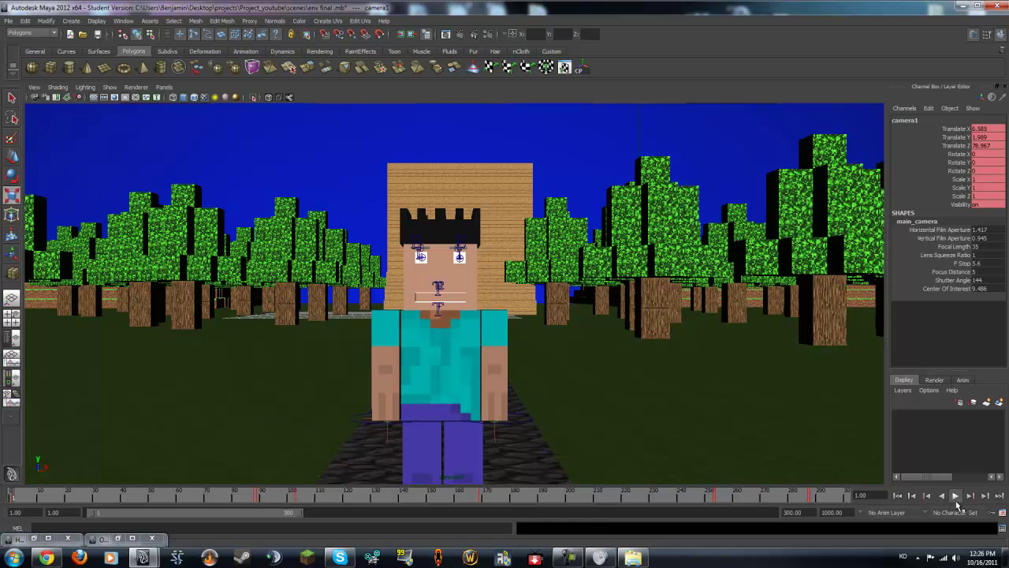
Step: Play the textured camera animation, replay from frame 88, and stop at frame 185
click(955, 497)
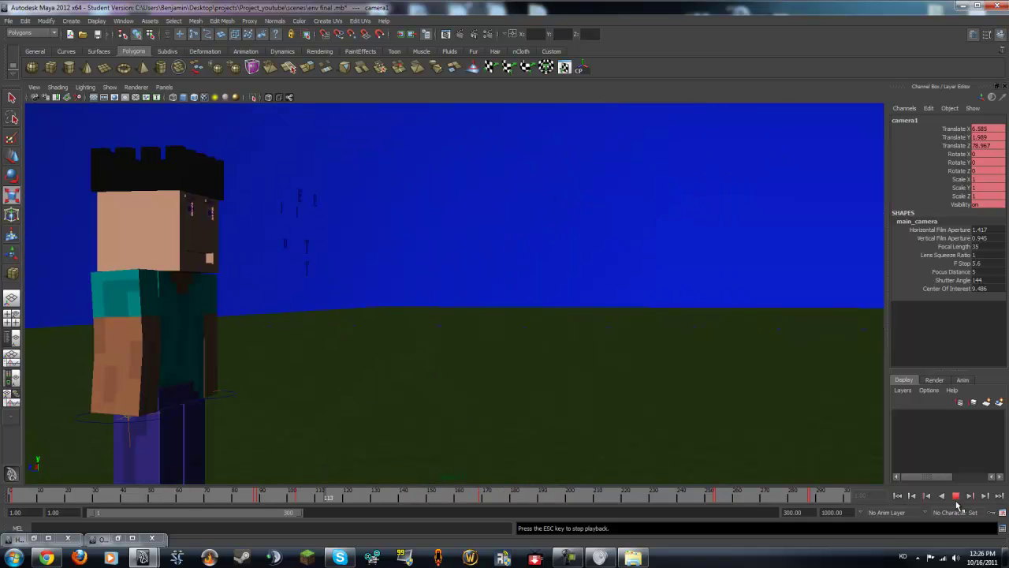
click(956, 499)
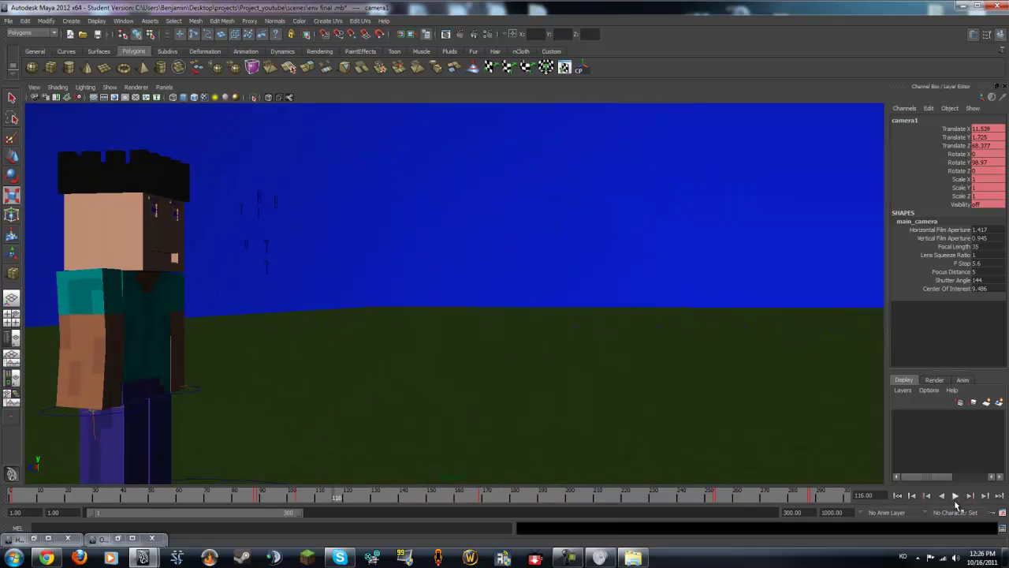
drag(318, 498, 258, 502)
key(alt+v)
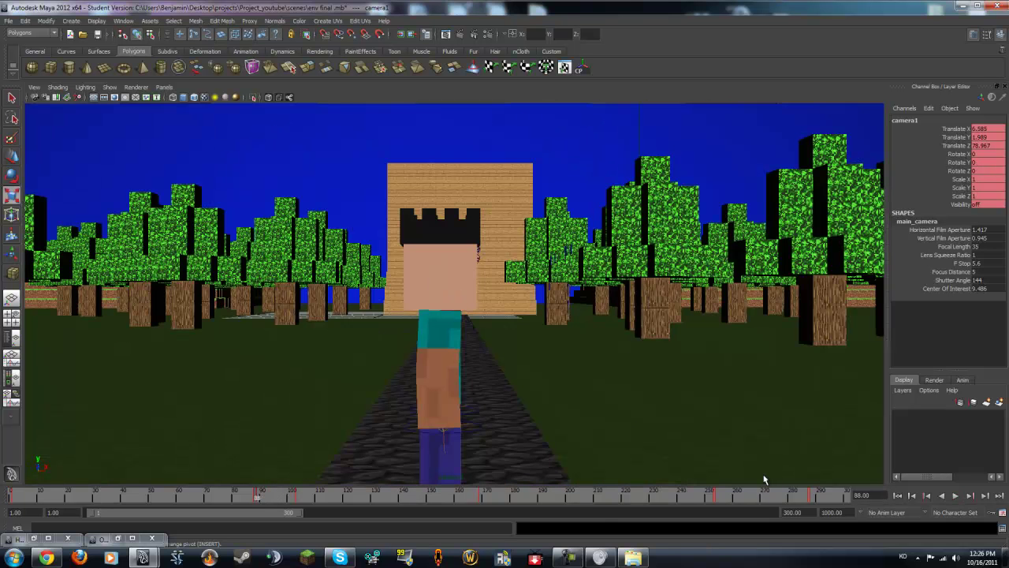
click(954, 497)
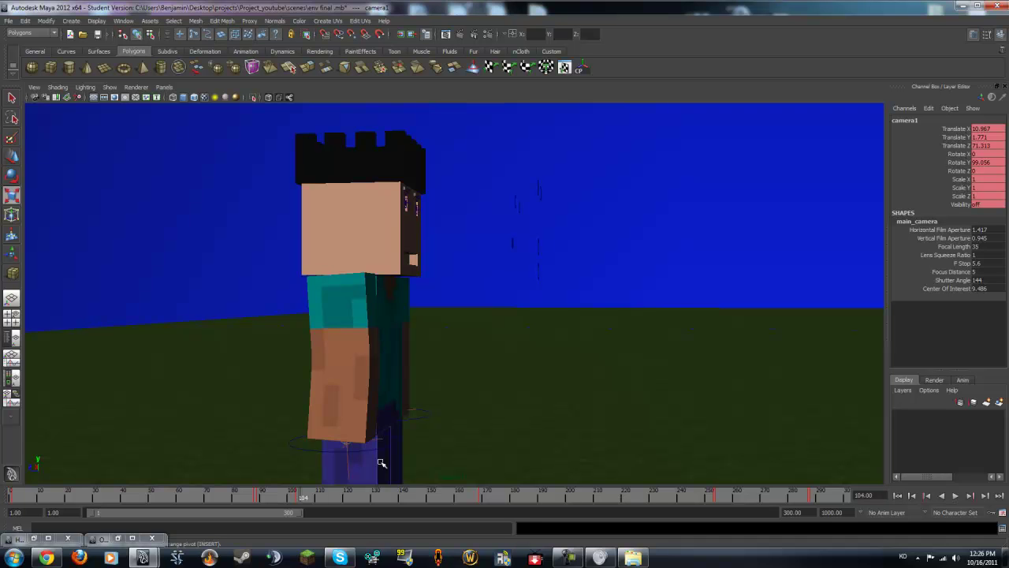
click(255, 498)
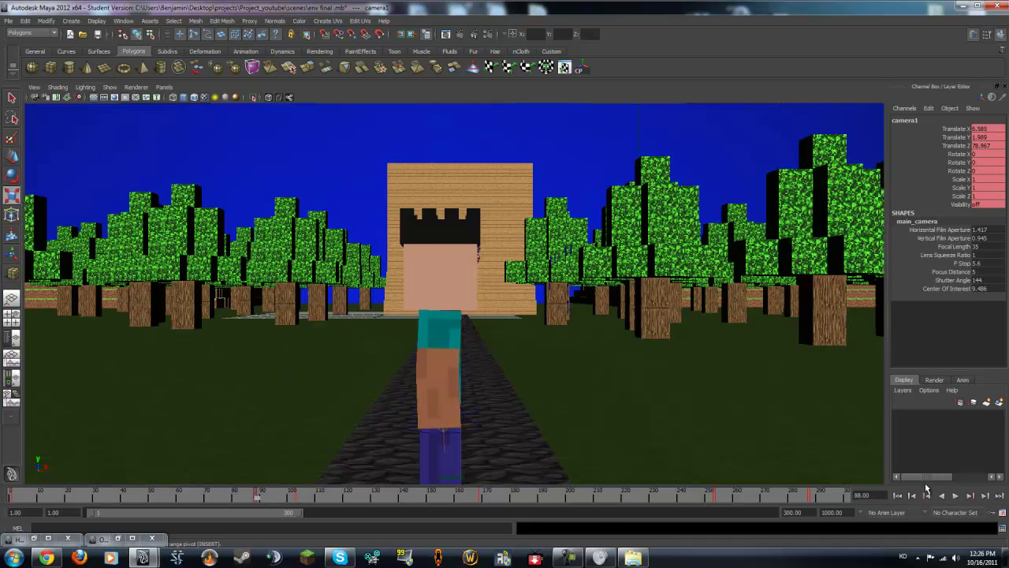
click(956, 497)
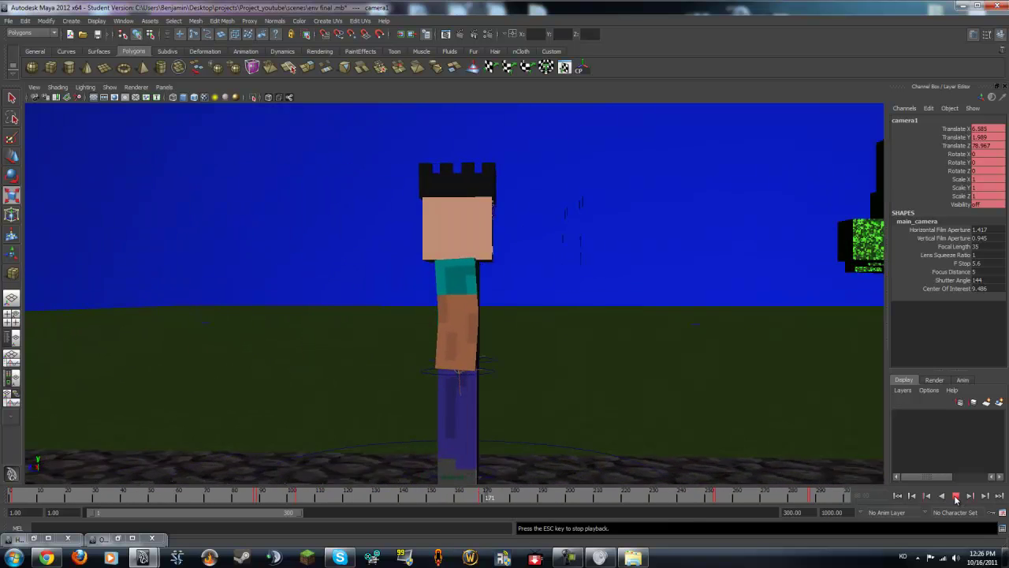
click(955, 497)
Step: Check taskbar jump lists, then reveal the hidden tray icons and dismiss Skype's menu
right_click(599, 558)
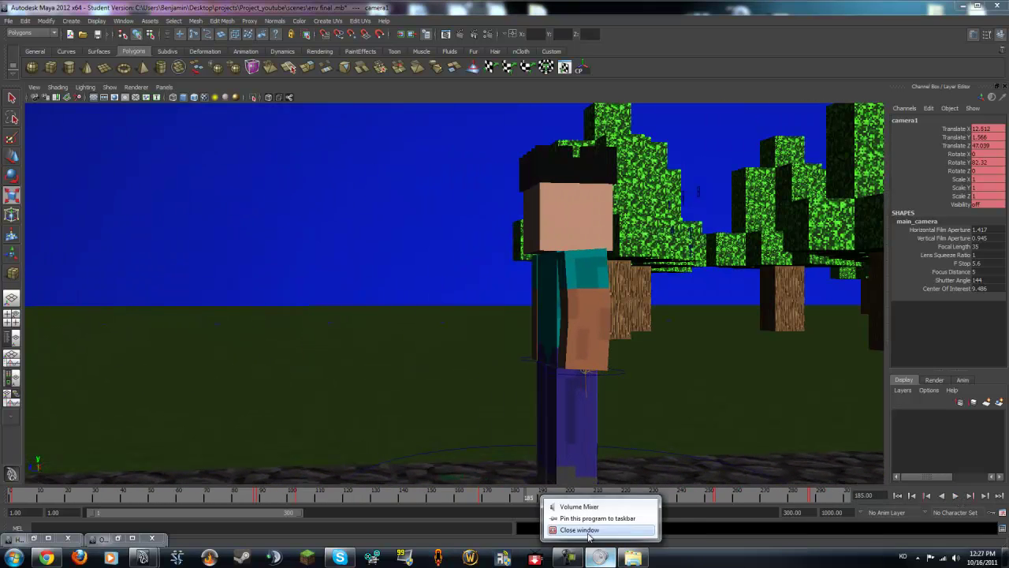
right_click(623, 558)
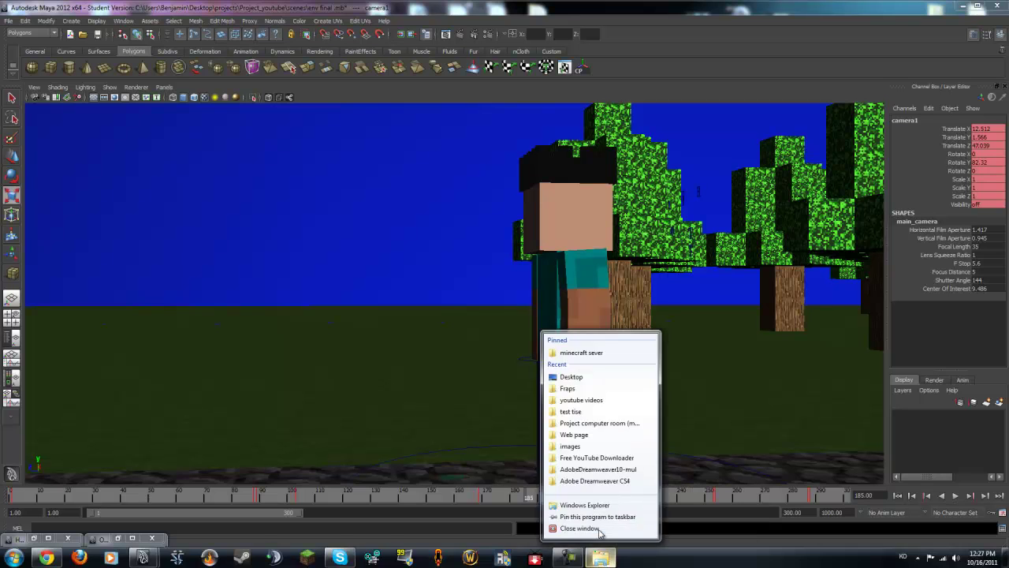
click(932, 546)
click(917, 558)
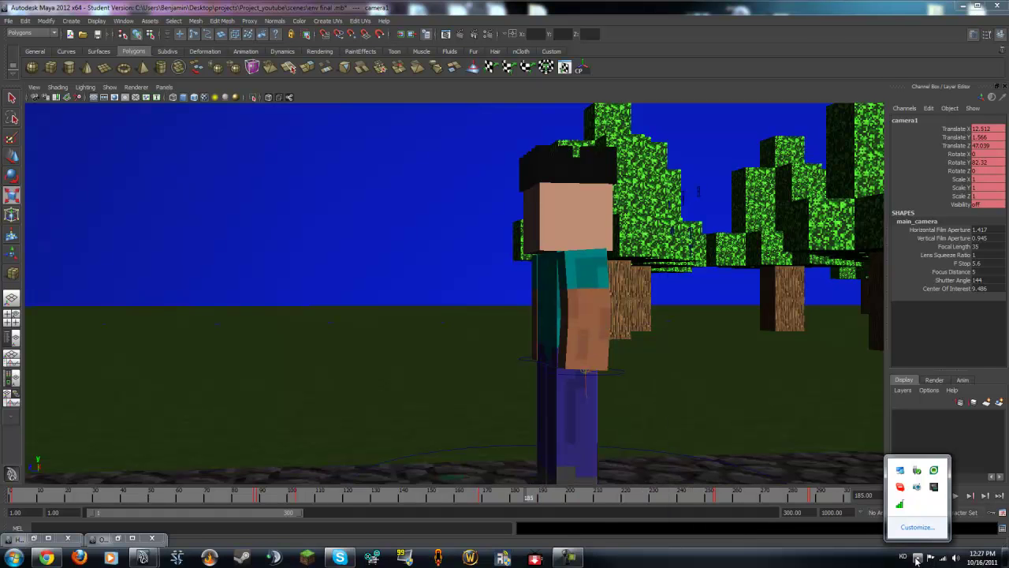
right_click(904, 488)
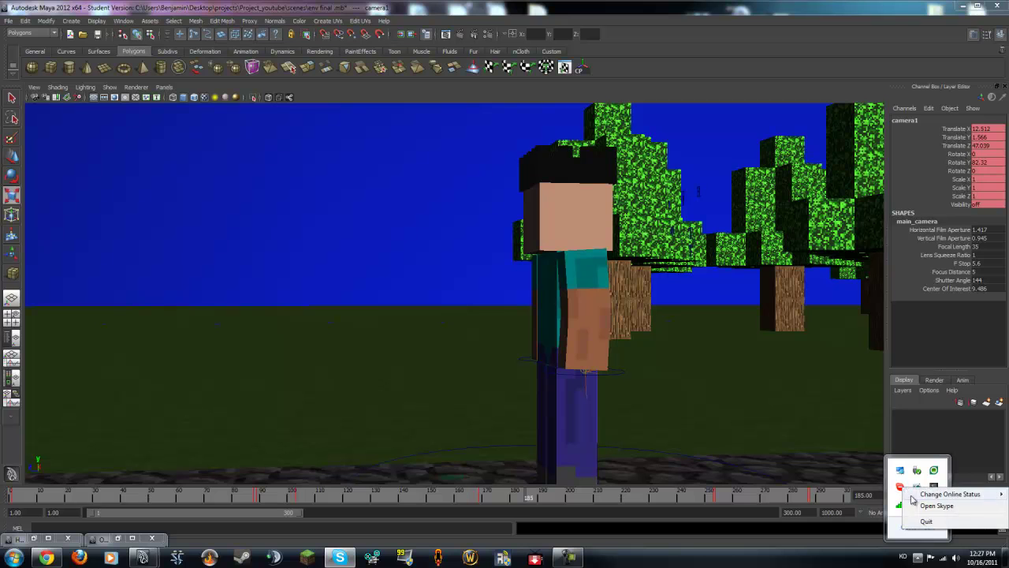
click(927, 523)
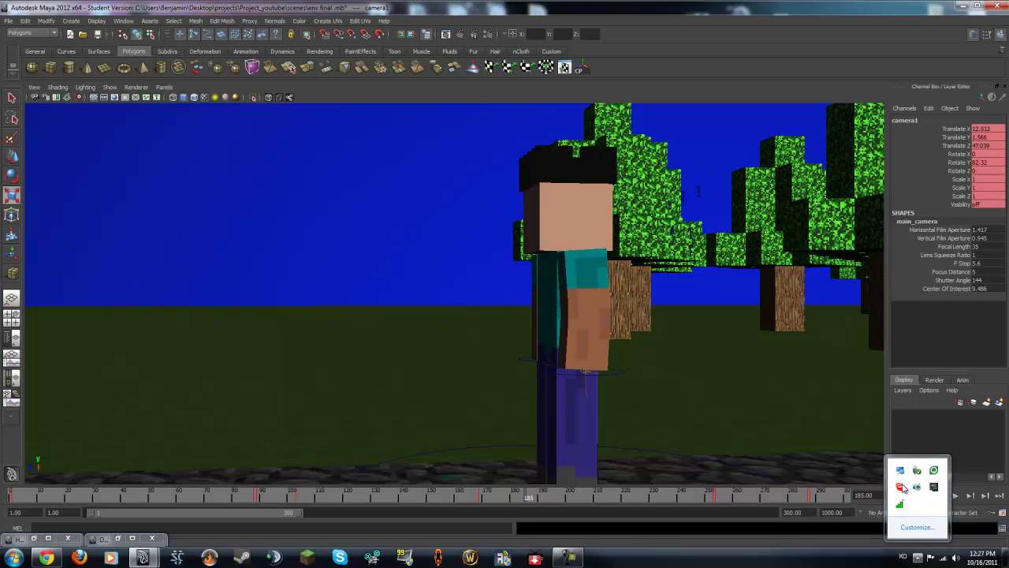
Step: Select the character's leg controller circle and switch to the Move tool
click(673, 341)
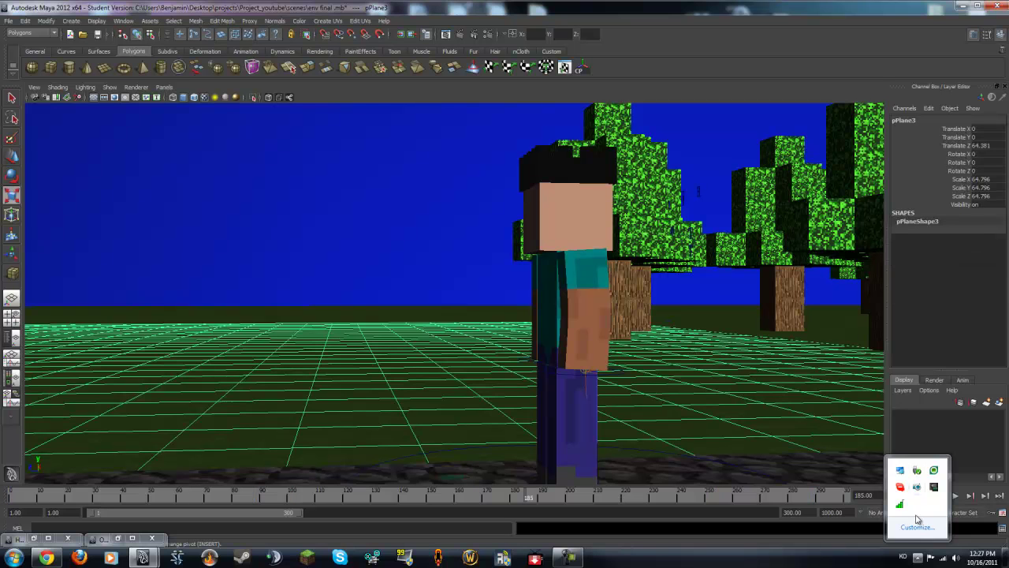
scroll(502, 310, down, 3)
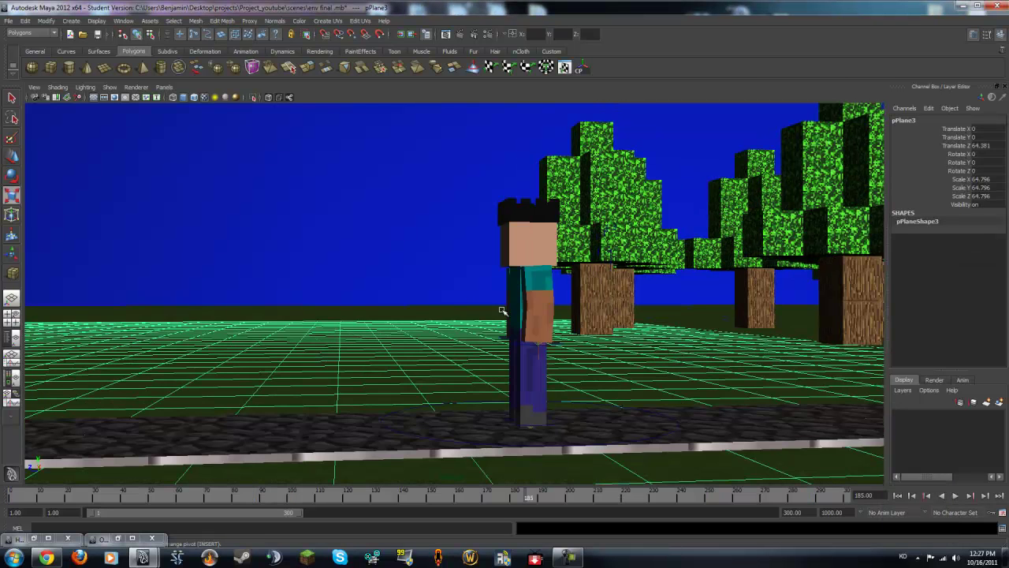
click(403, 298)
scroll(438, 303, up, 2)
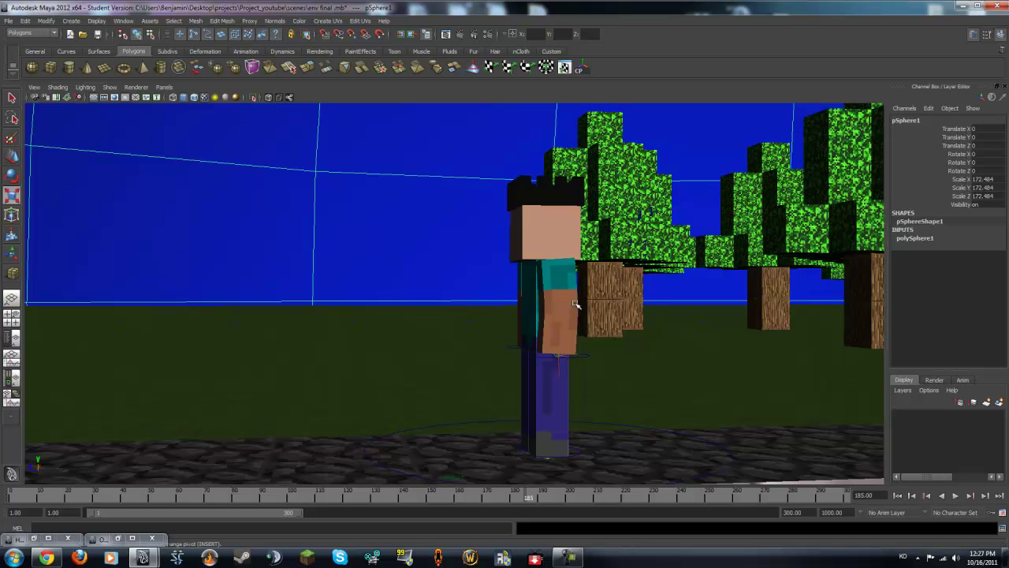
click(582, 359)
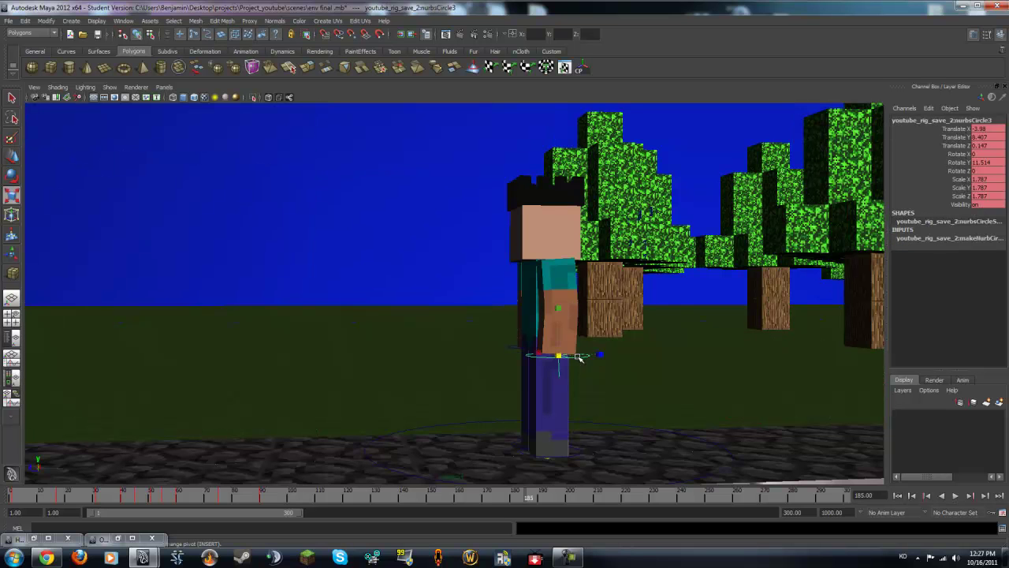
scroll(579, 357, up, 1)
key(w)
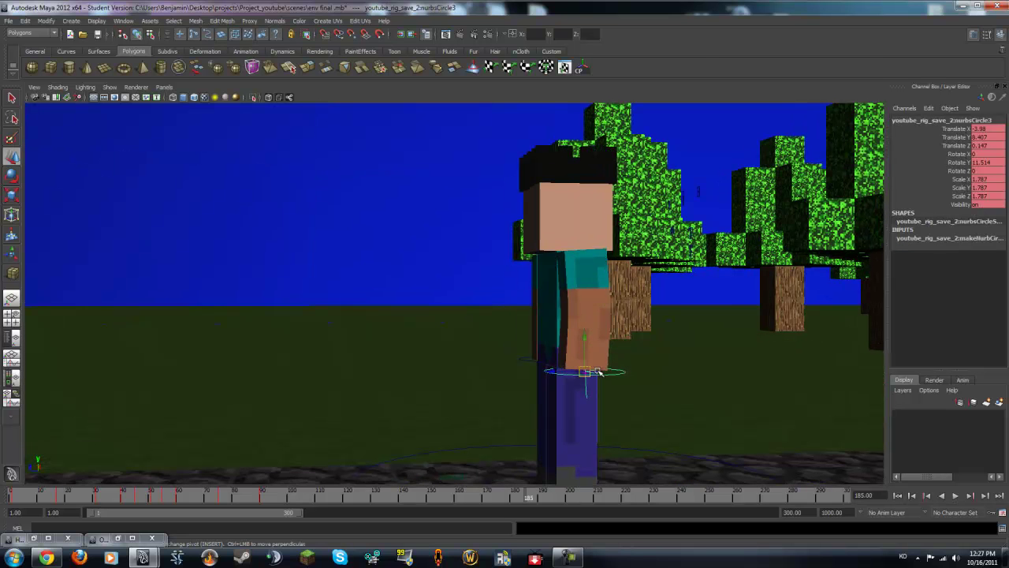
Step: Nudge the leg controller slightly upward, then replay the animation from frame 1
click(596, 372)
key(ctrl+z)
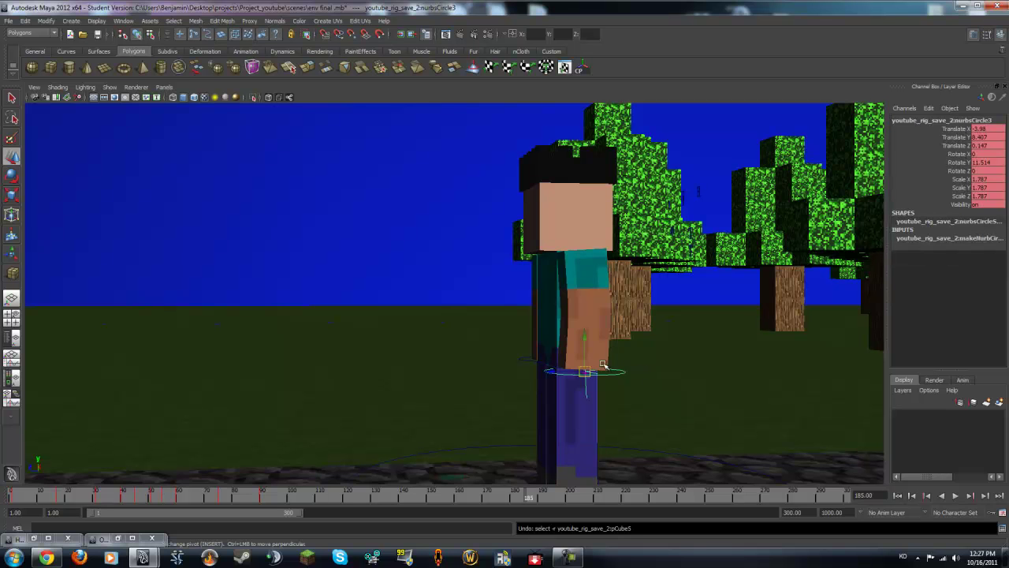
middle_drag(558, 371, 552, 373)
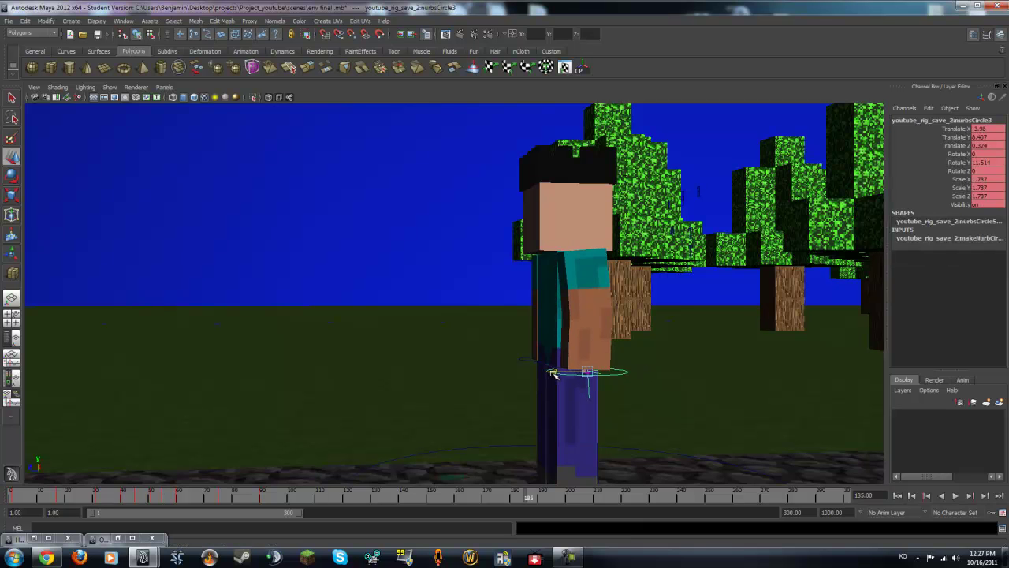
alt+drag(551, 374, 545, 374)
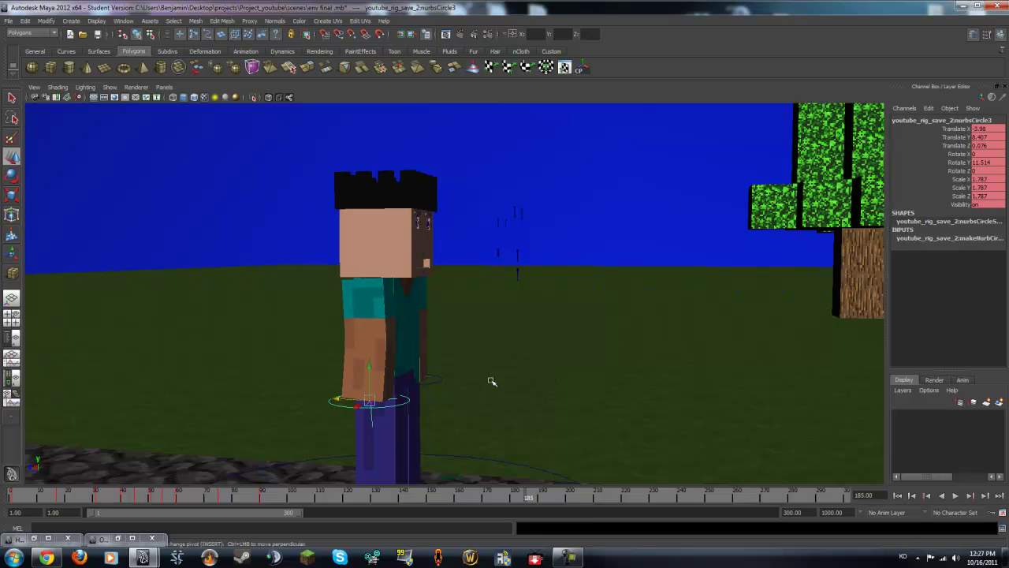
key(ctrl+z)
drag(368, 372, 371, 367)
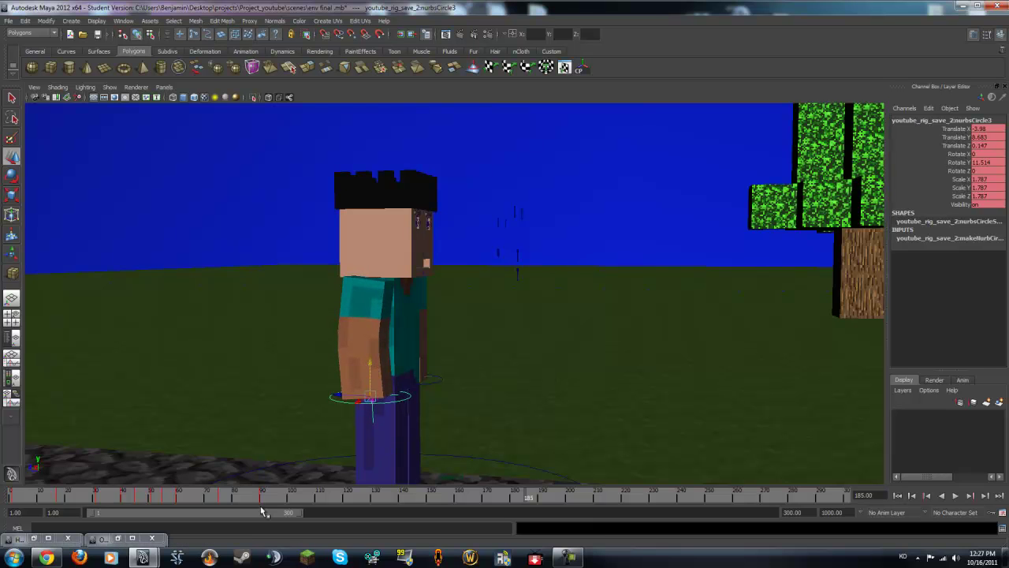
mouse_move(378, 394)
alt+mouse_down()
mouse_move(360, 396)
mouse_move(515, 400)
alt+mouse_up()
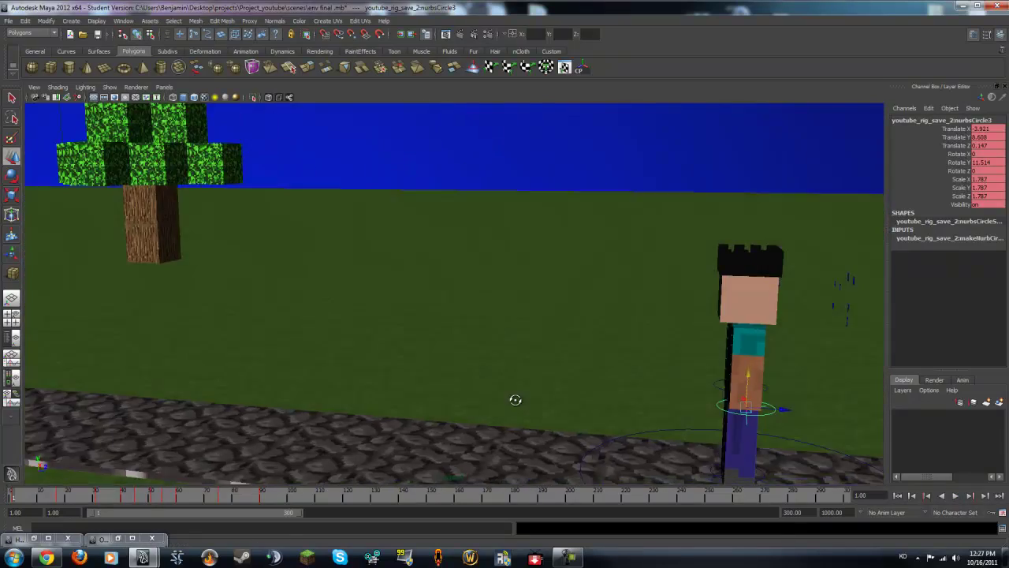
key(alt+v)
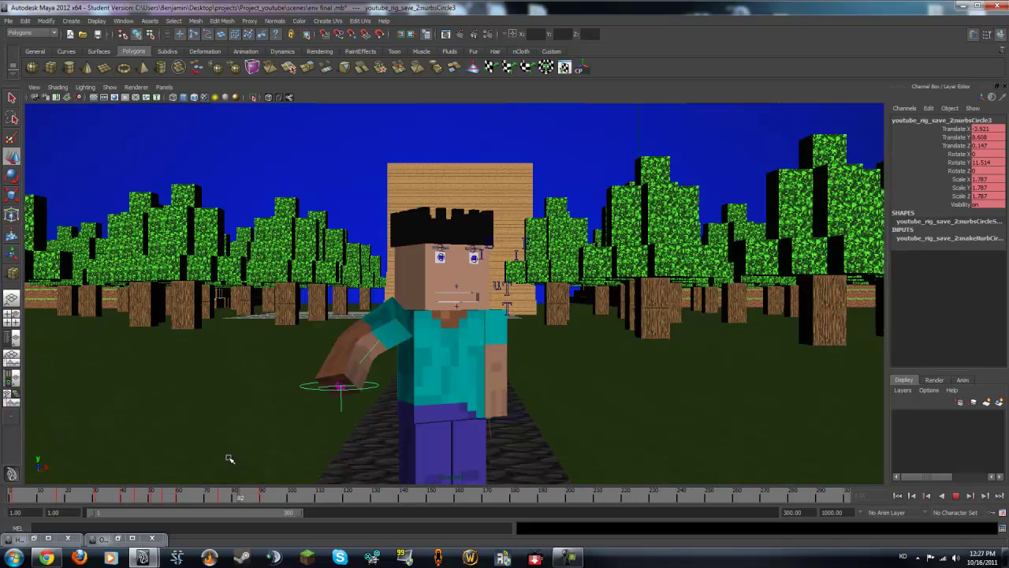
Step: Go to frame 86, select the hand controller, and preview the camera move through frame 93
mouse_move(241, 497)
mouse_down()
mouse_move(275, 496)
mouse_move(248, 497)
mouse_up()
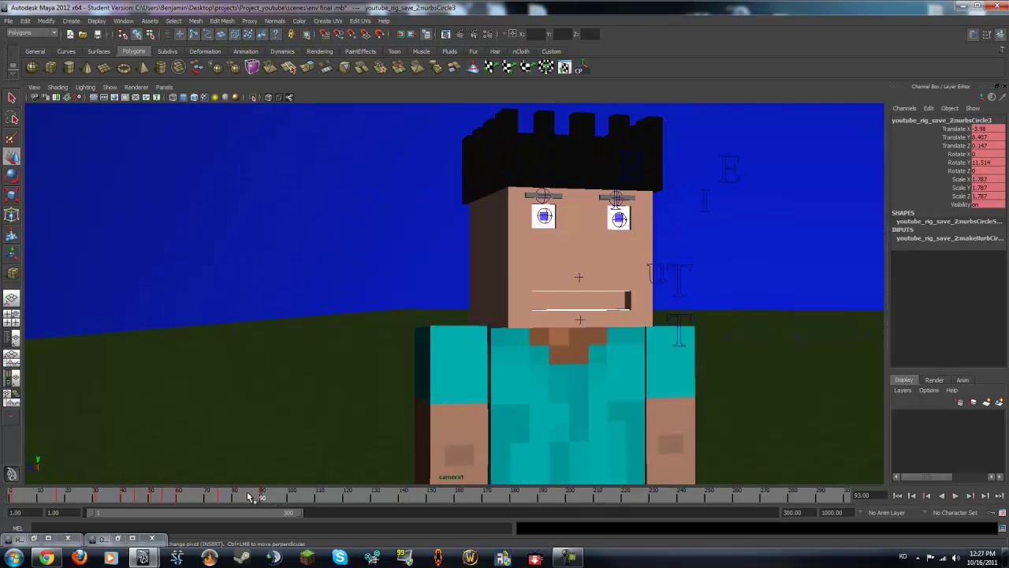
click(249, 497)
double_click(248, 497)
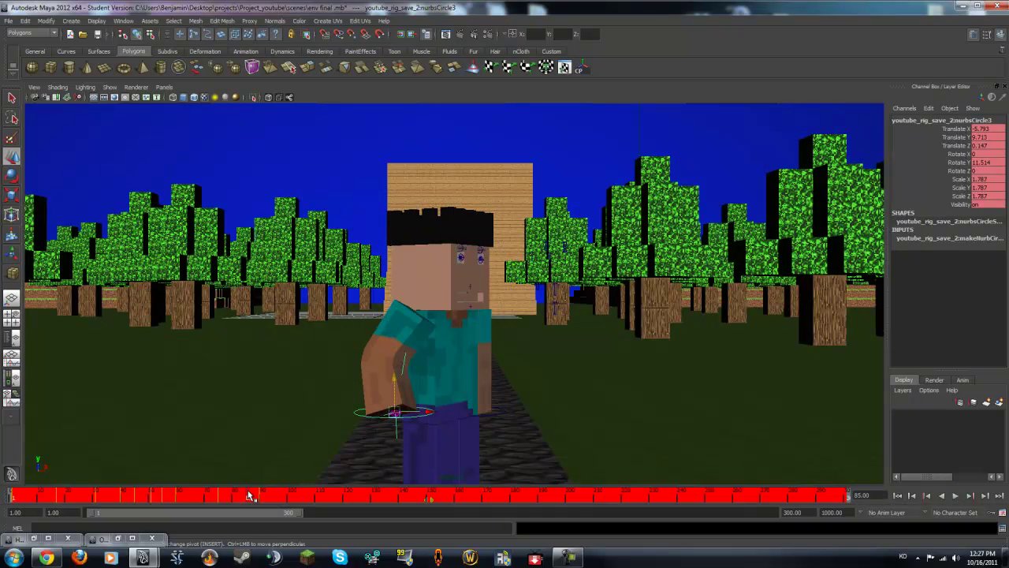
click(249, 496)
key(ctrl+z)
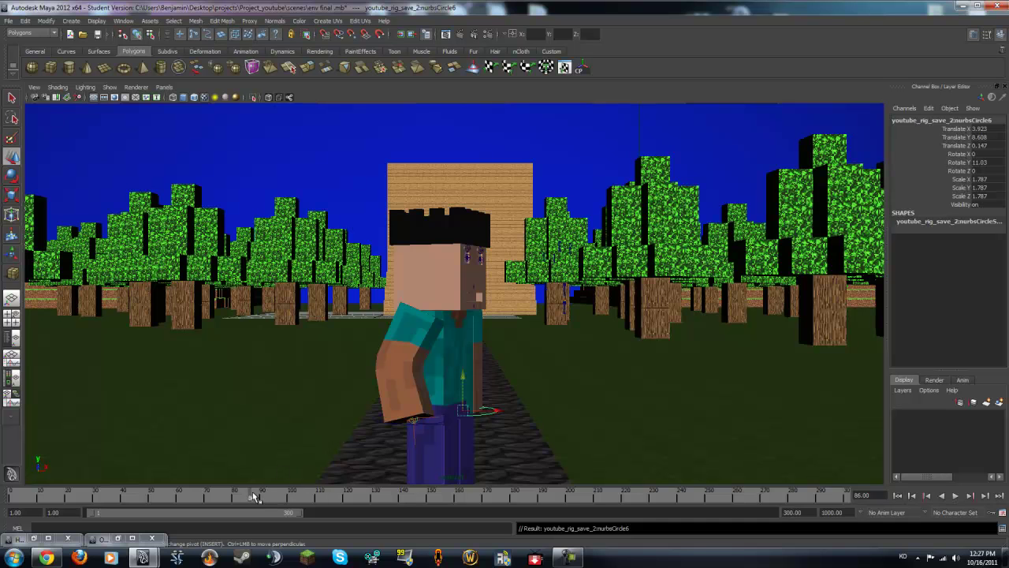
mouse_move(254, 497)
mouse_down()
mouse_move(571, 508)
mouse_move(124, 450)
mouse_up()
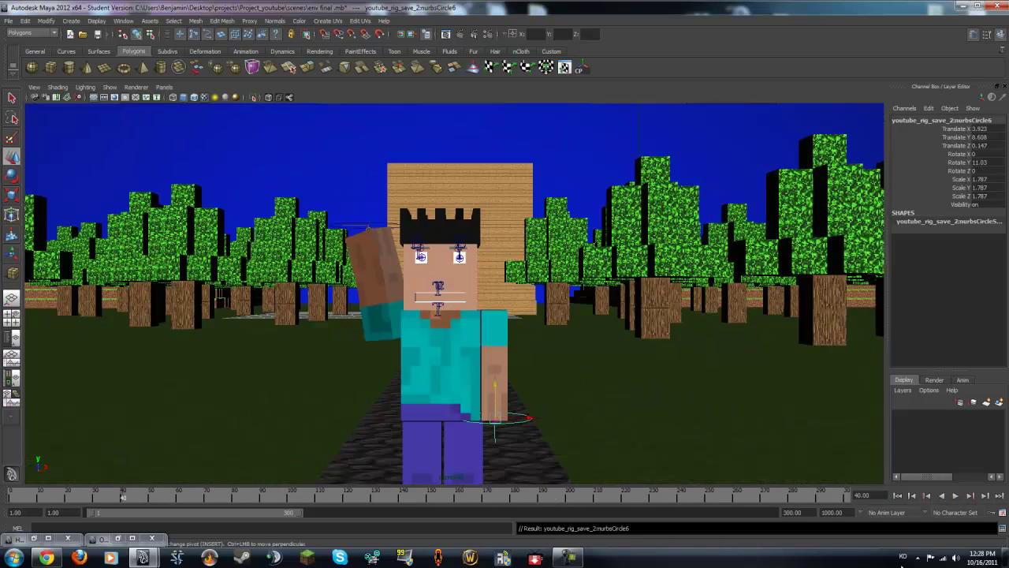
Step: Play the animation, return to frame 1, and create a maximized blast3 playblast
click(955, 495)
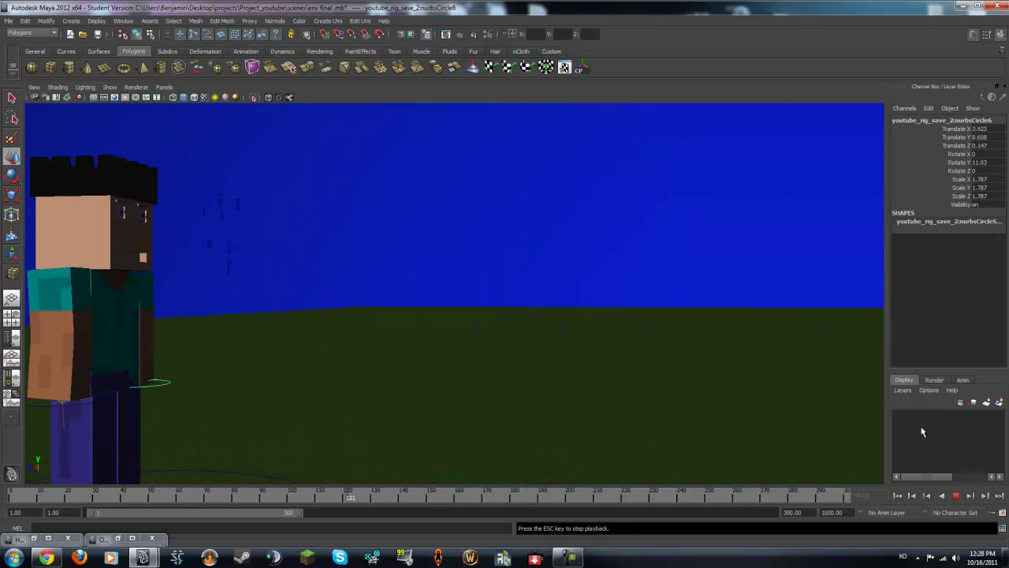
click(956, 497)
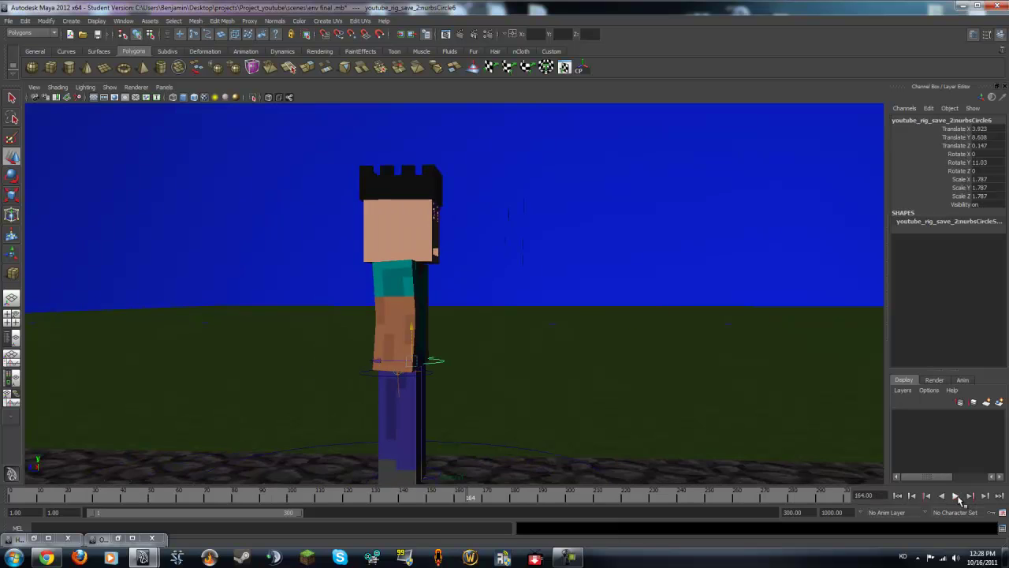
click(912, 496)
right_click(802, 494)
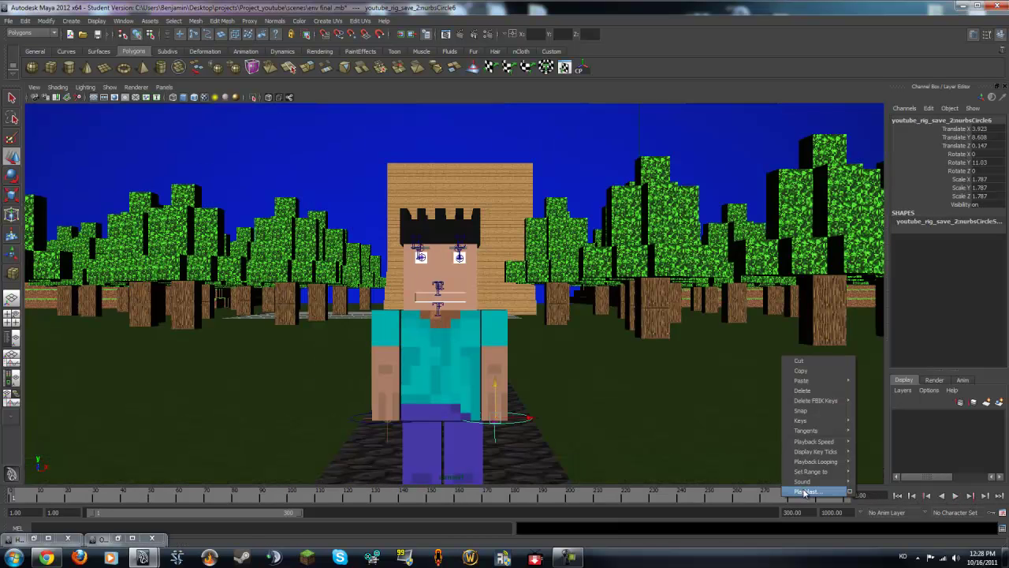
click(803, 489)
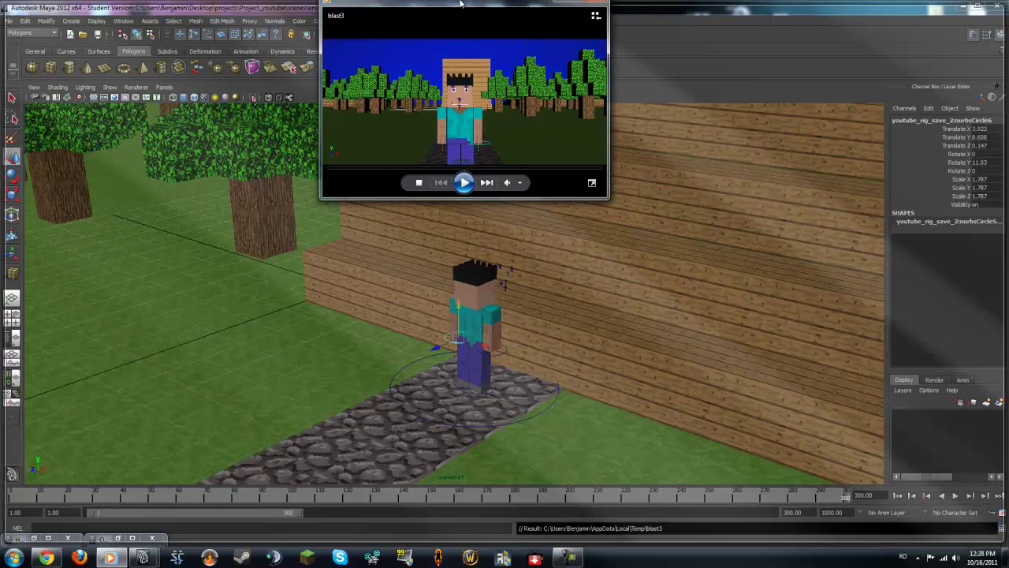
double_click(446, 104)
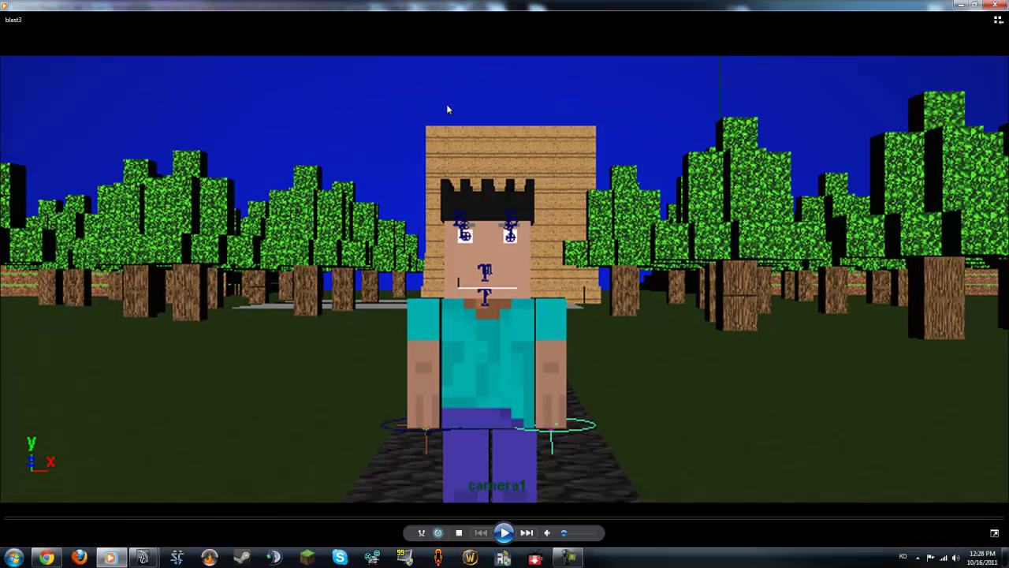
Step: Watch the blast3 playblast in Windows Media Player, then close the player
click(511, 538)
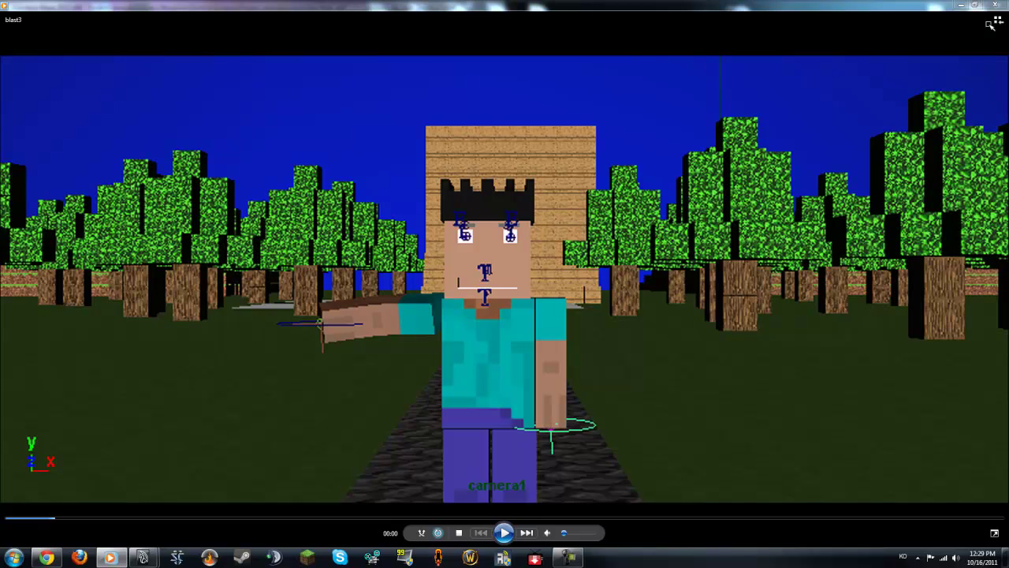
click(995, 5)
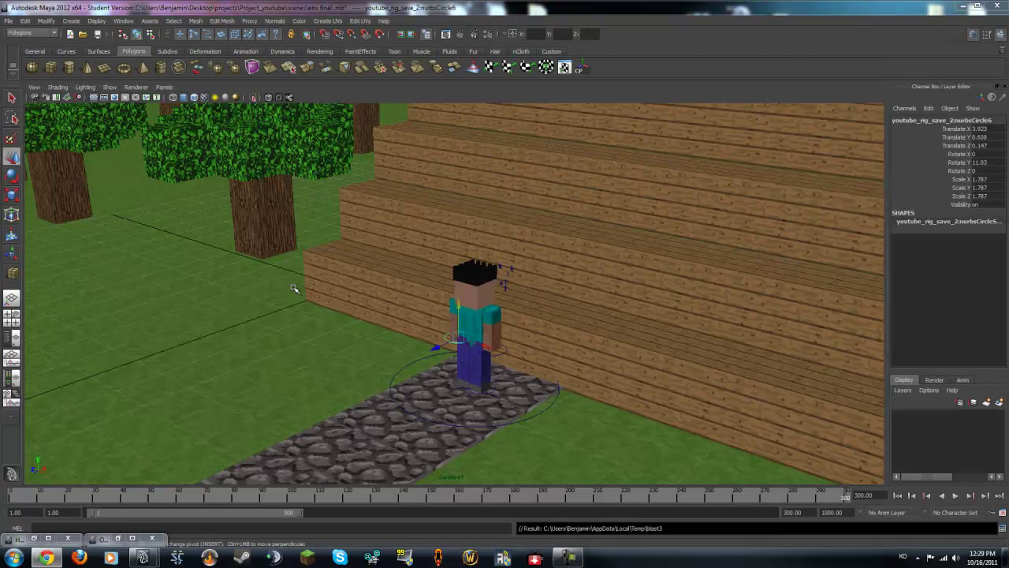
Step: Restore the single perspective view, orbit out over the scene and select the ground
key(space)
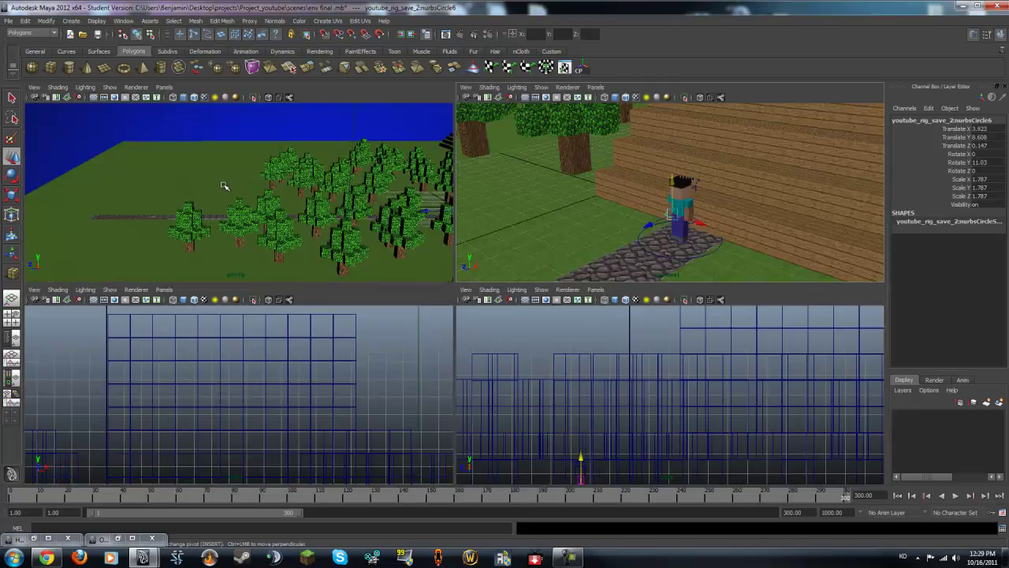
key(space)
mouse_move(362, 211)
alt+mouse_down()
mouse_move(322, 218)
mouse_move(462, 239)
mouse_move(394, 239)
mouse_move(620, 284)
alt+mouse_up()
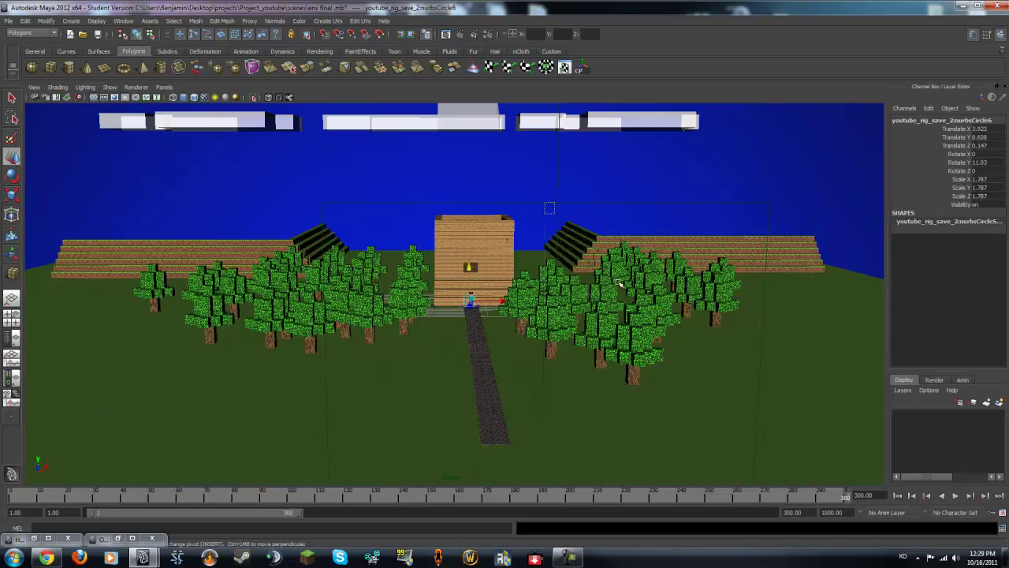
click(811, 418)
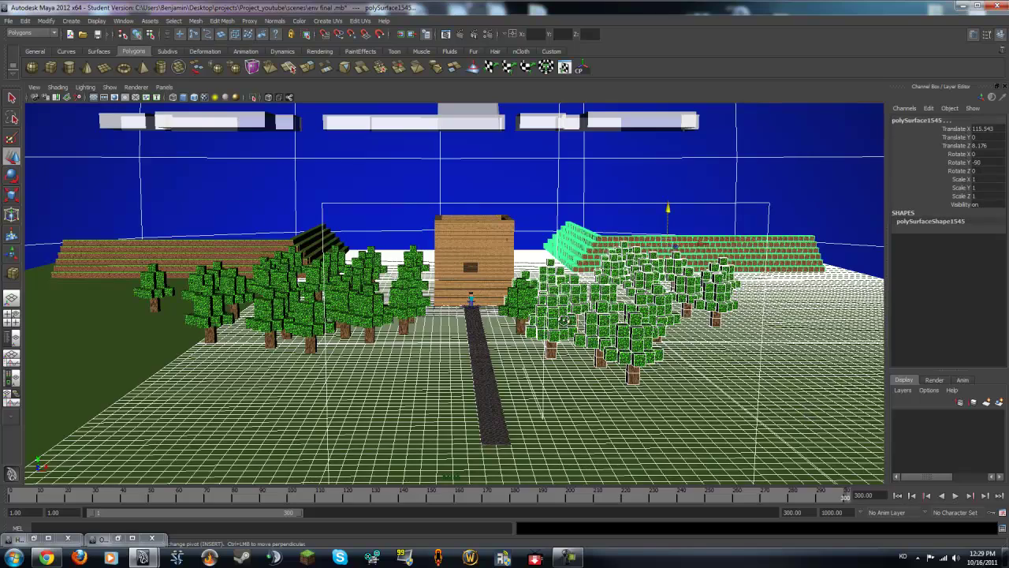
Step: Tumble, zoom and pan to the character at the cobblestone path's end, with pPlane3 selected
mouse_move(565, 320)
alt+mouse_down()
mouse_move(642, 326)
mouse_move(496, 300)
mouse_move(658, 282)
mouse_move(748, 292)
mouse_move(642, 270)
mouse_move(599, 284)
mouse_move(485, 271)
mouse_move(828, 345)
alt+mouse_up()
scroll(583, 292, up, 5)
scroll(565, 298, up, 3)
scroll(551, 299, up, 3)
scroll(474, 257, up, 2)
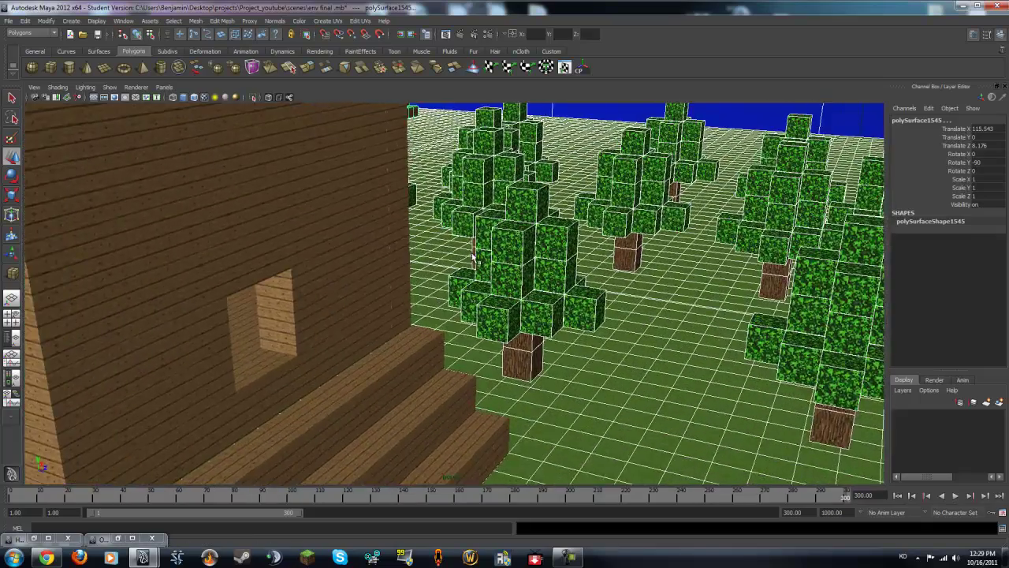
scroll(474, 257, down, 3)
mouse_move(474, 257)
alt+mouse_down()
mouse_move(308, 232)
mouse_move(394, 384)
alt+mouse_up()
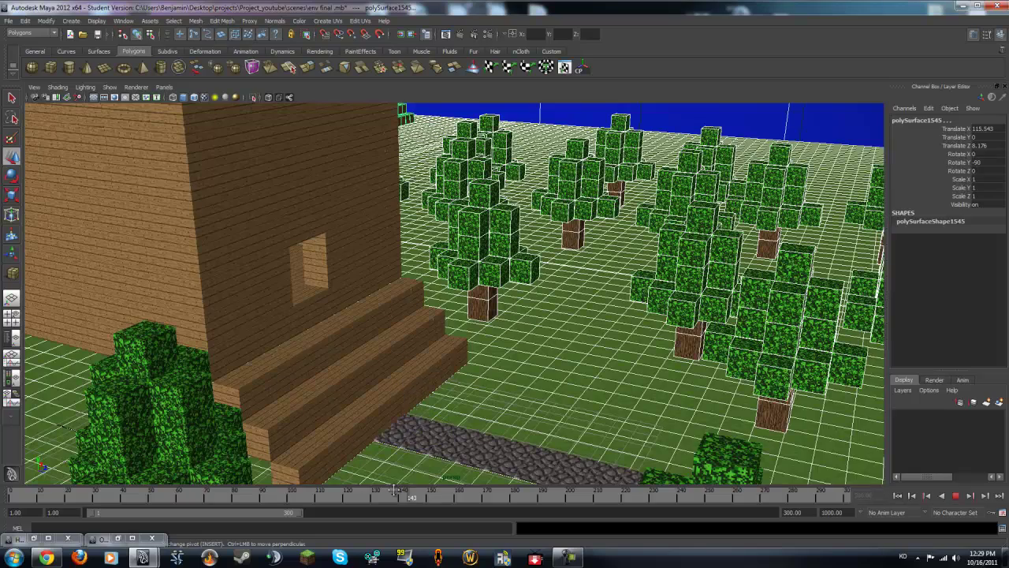
scroll(269, 474, down, 4)
mouse_move(269, 473)
alt+mouse_down()
mouse_move(503, 259)
mouse_move(545, 251)
alt+mouse_up()
scroll(503, 259, up, 2)
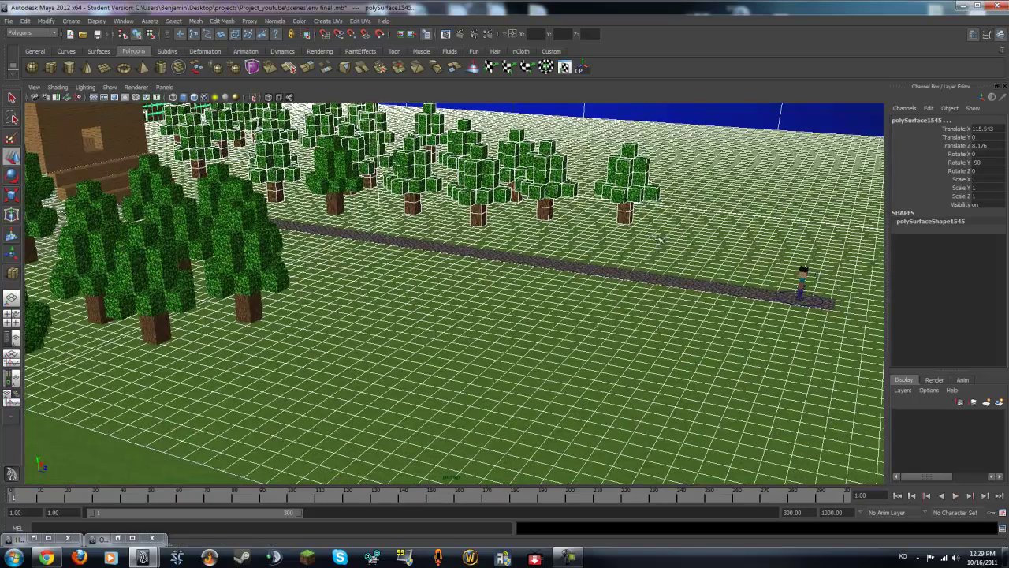
scroll(503, 259, up, 3)
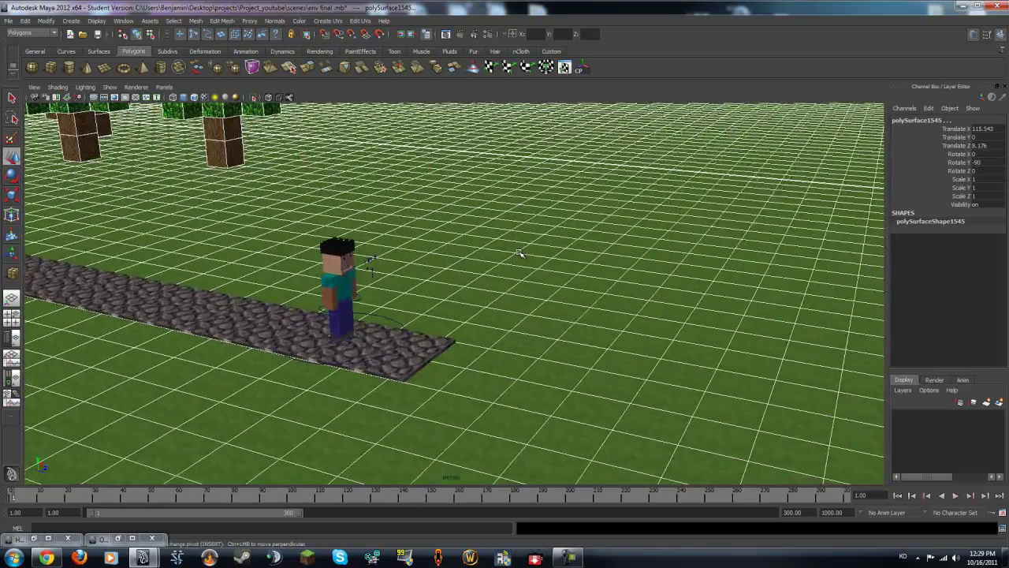
scroll(546, 250, down, 3)
scroll(546, 251, down, 2)
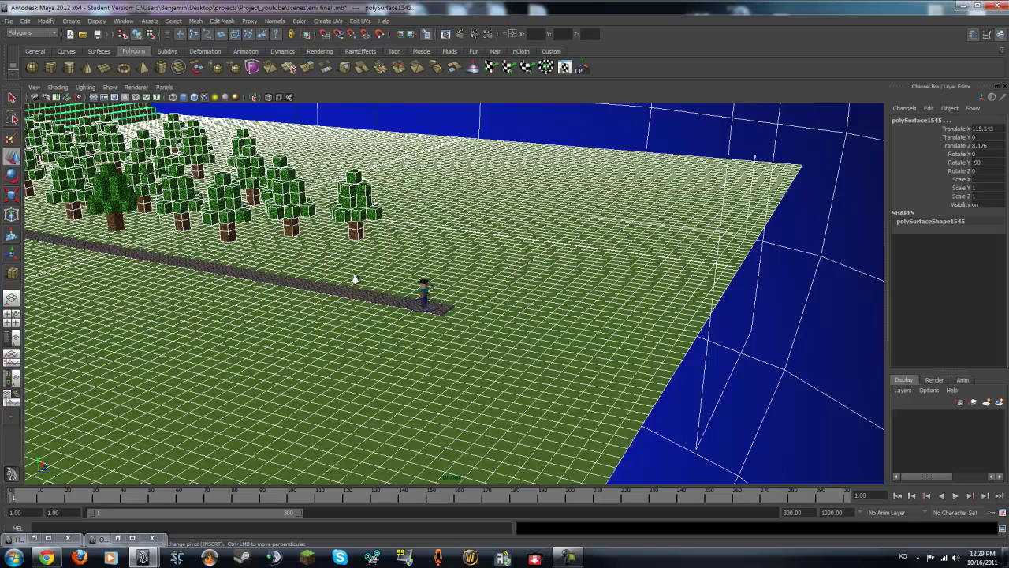
scroll(710, 334, up, 5)
scroll(833, 360, up, 2)
scroll(626, 293, up, 3)
scroll(603, 290, up, 4)
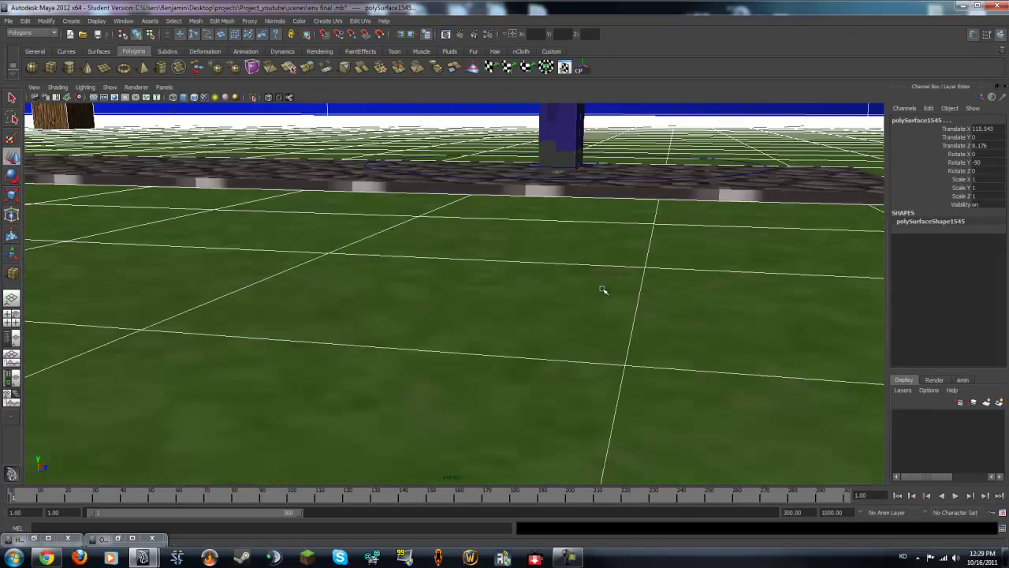
scroll(603, 290, down, 4)
scroll(504, 279, down, 3)
click(557, 263)
mouse_move(554, 261)
alt+middle_down()
mouse_move(446, 287)
mouse_move(410, 272)
alt+middle_up()
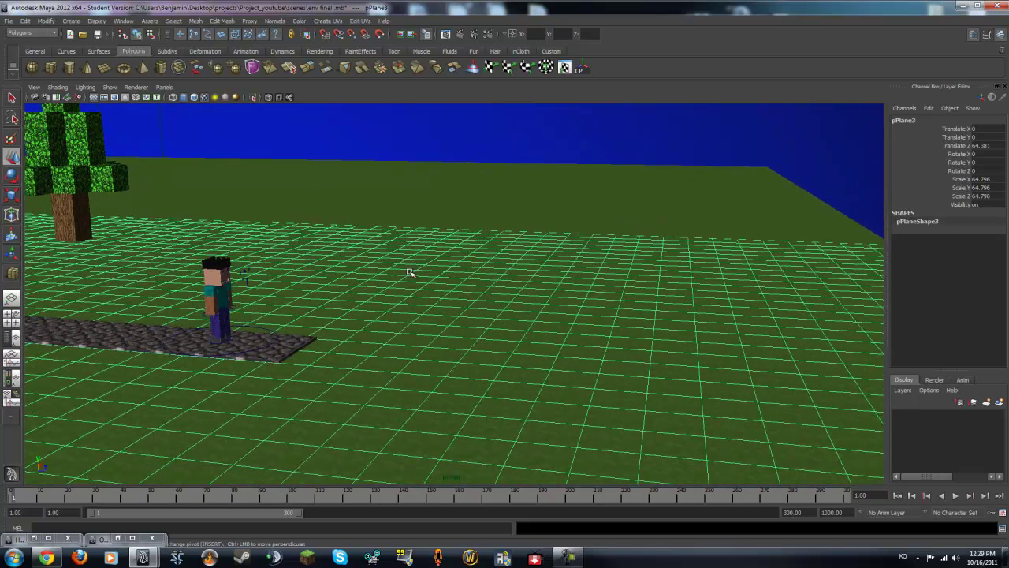
Step: Unhide all hidden objects with Display > Show > All
click(478, 342)
click(351, 328)
click(79, 24)
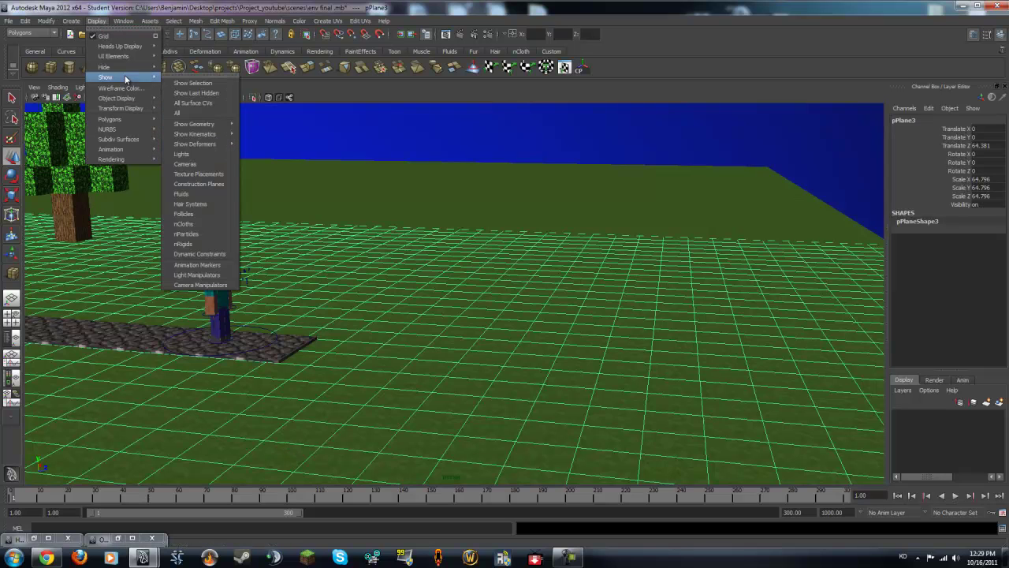
click(191, 110)
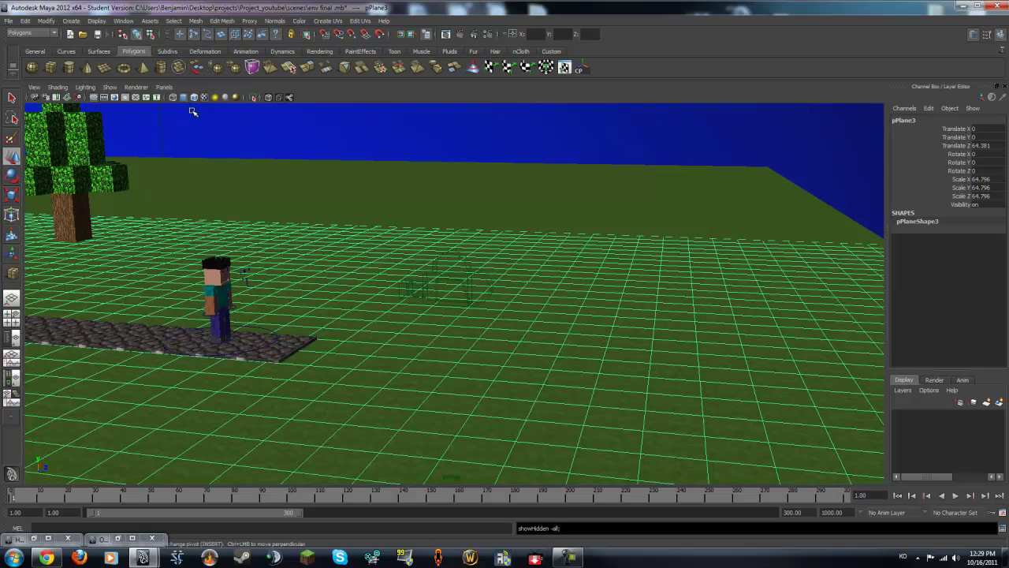
Step: Select the animated camera, play the animation, and return to frame 1
click(438, 282)
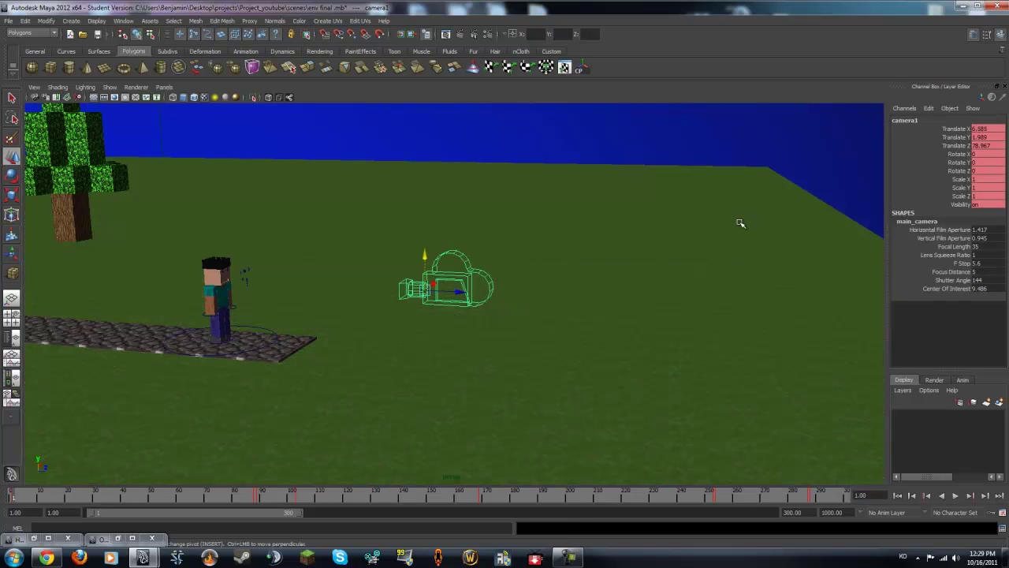
key(alt+v)
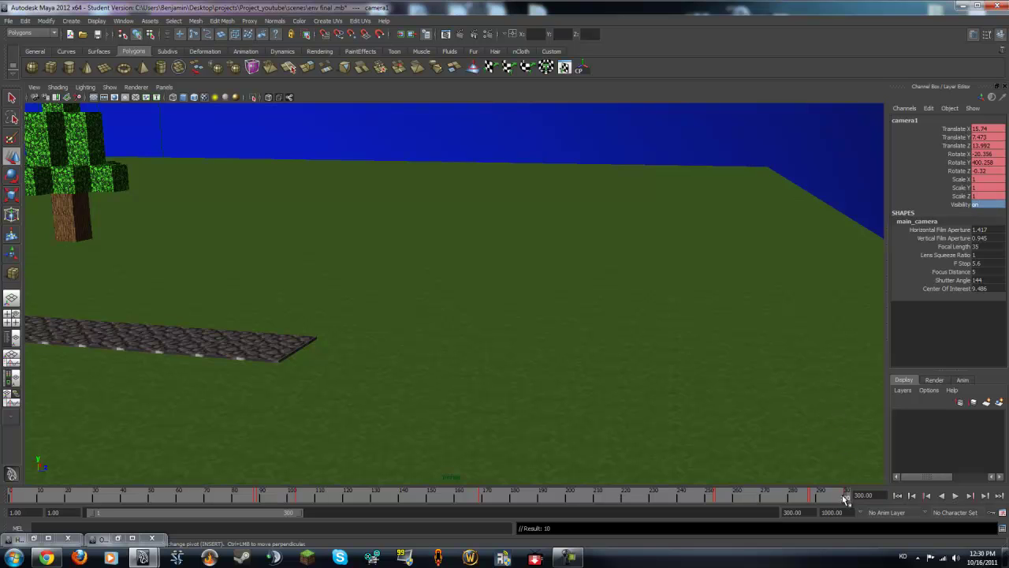
drag(434, 495, 12, 495)
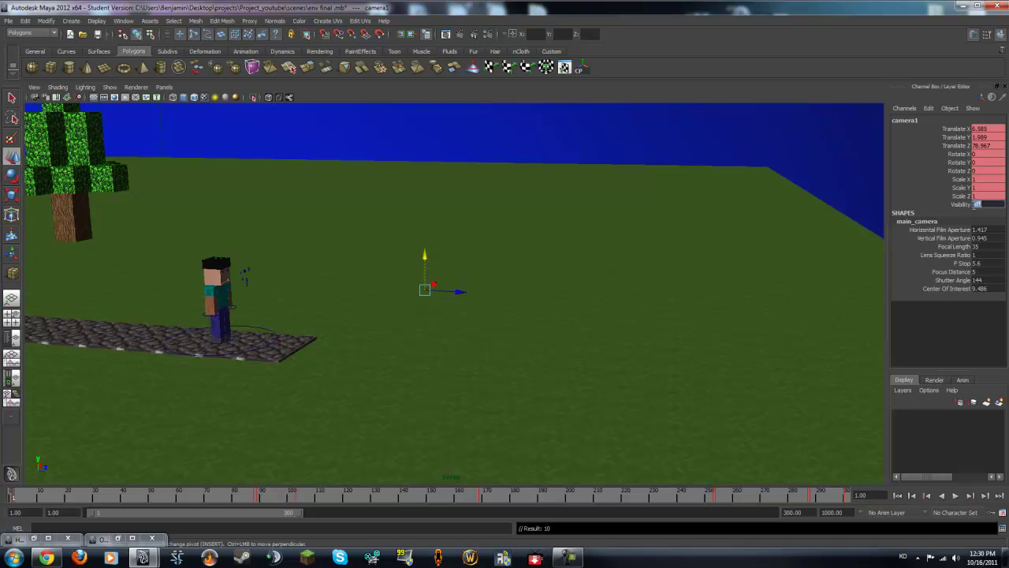
text(on)
Step: Set camera1 Visibility to 1 in the Channel Box, checking frames 124 and 103
key(Return)
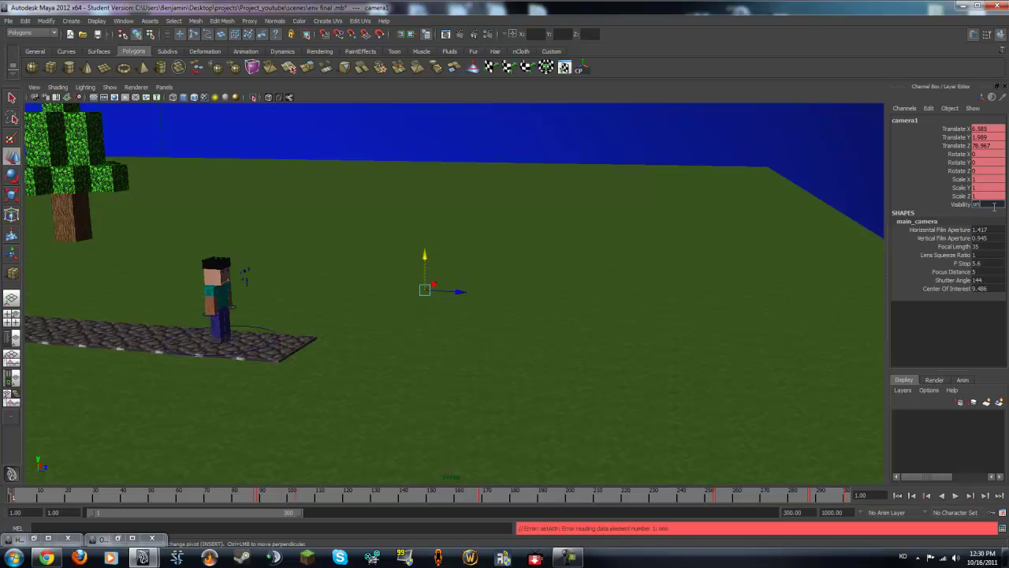
key(Return)
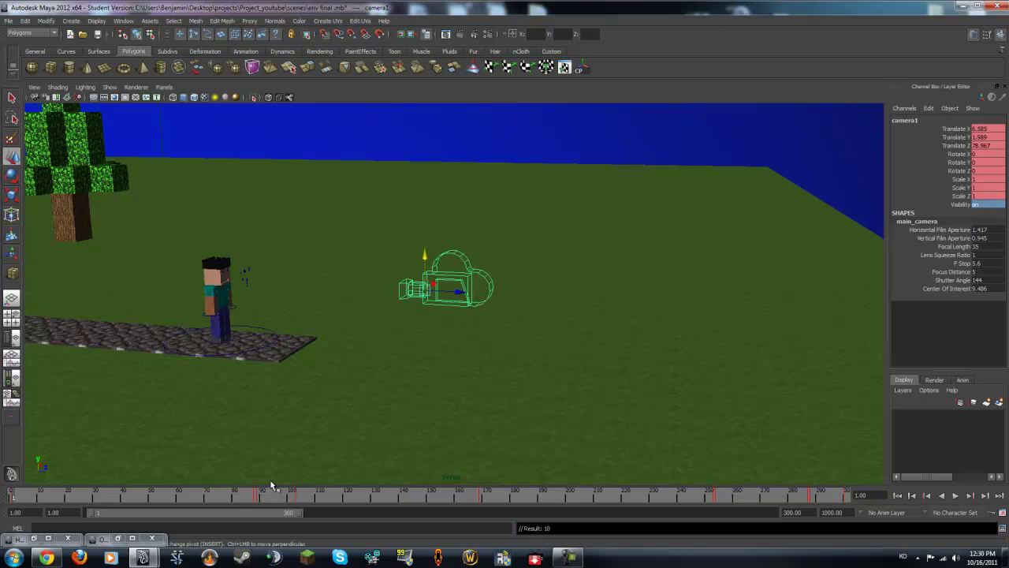
mouse_move(271, 485)
mouse_down()
mouse_move(355, 482)
mouse_move(321, 498)
mouse_up()
key(ctrl+z)
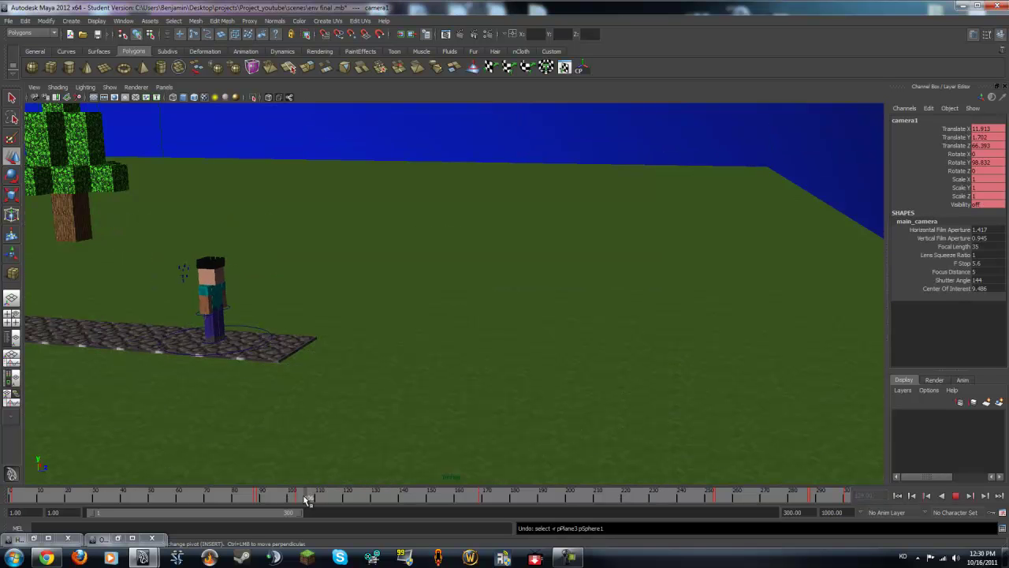
drag(307, 499, 300, 499)
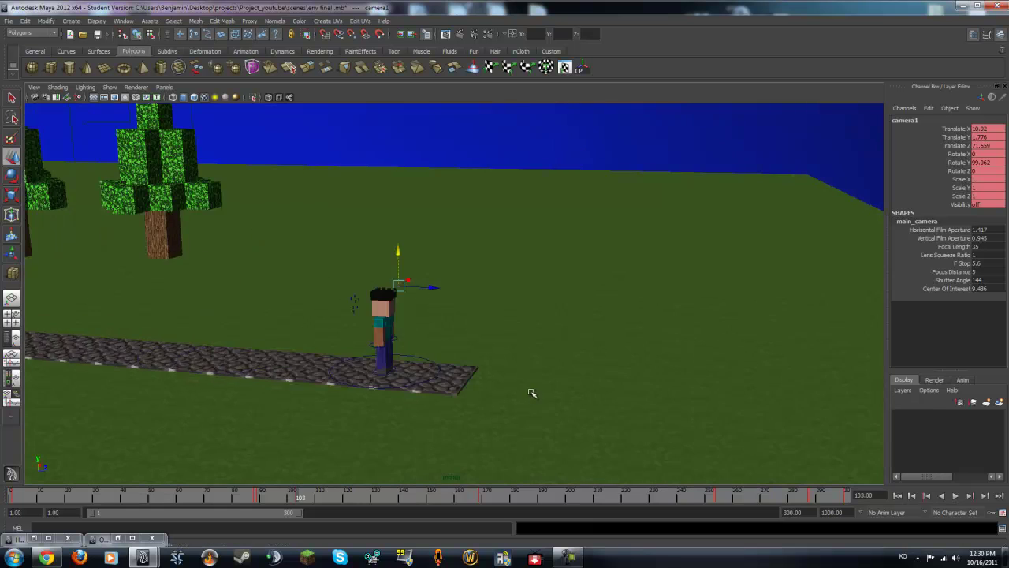
click(988, 205)
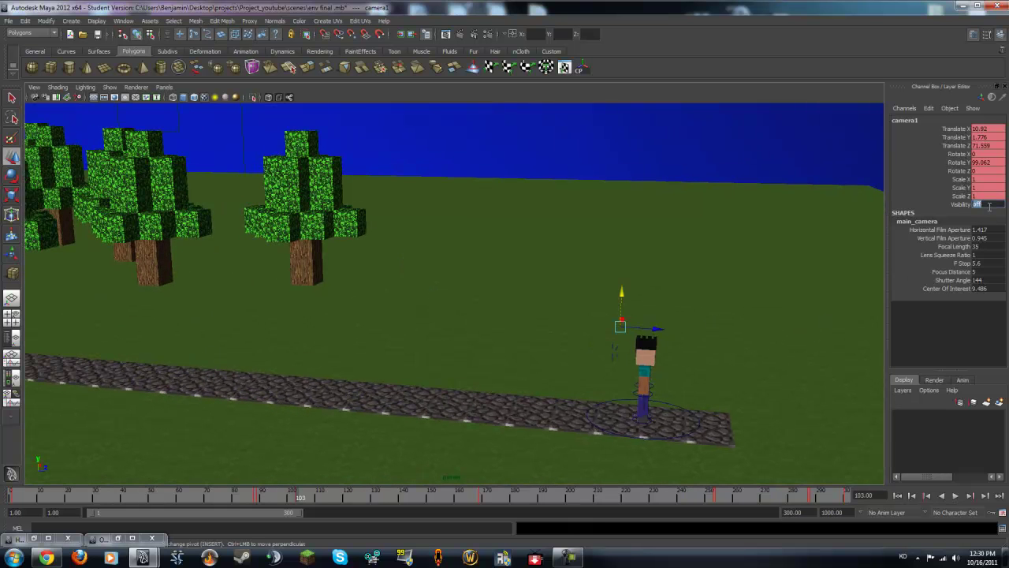
text(1)
key(Return)
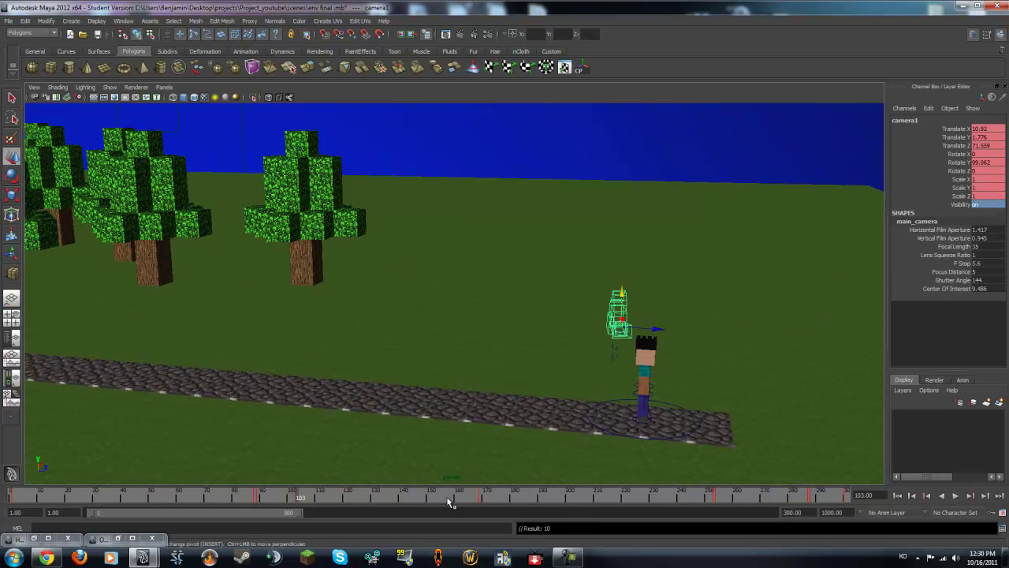
Step: Play to frame 169, re-commit camera visibility, and orbit to view the house and path
key(alt+v)
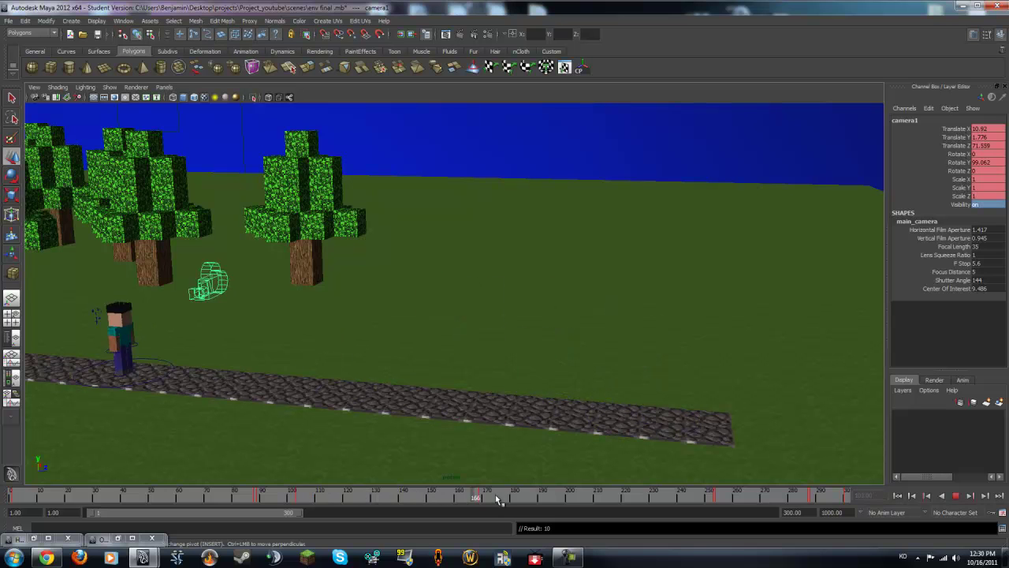
drag(491, 495, 484, 498)
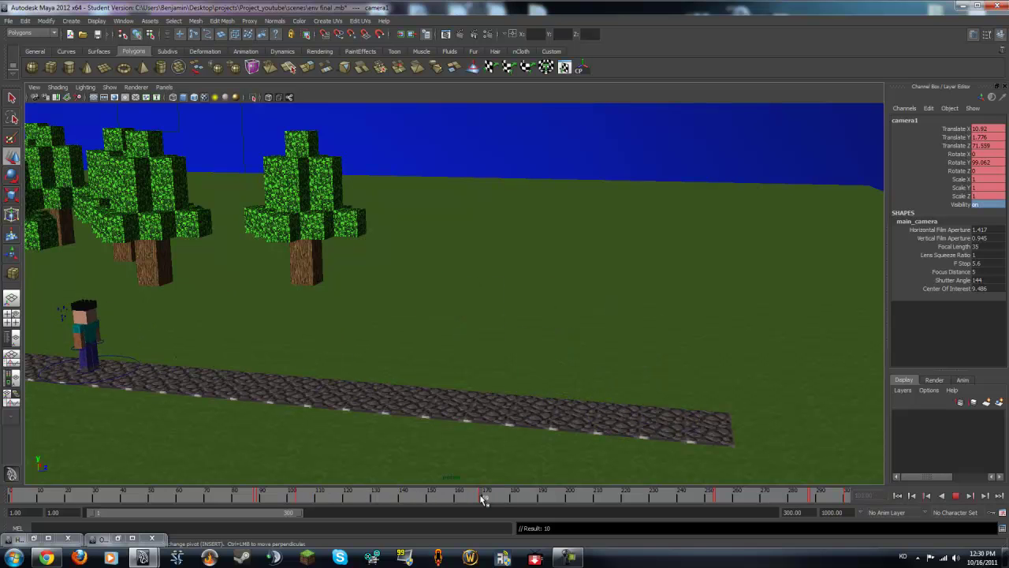
click(984, 204)
key(Return)
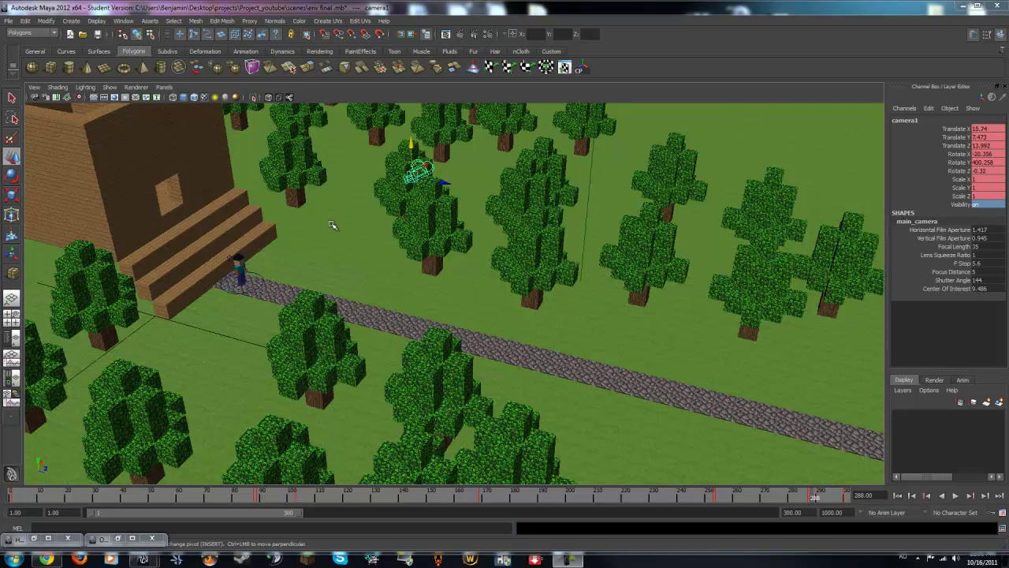
mouse_move(333, 221)
alt+mouse_down()
mouse_move(434, 293)
mouse_move(441, 283)
mouse_move(371, 257)
mouse_move(413, 243)
alt+mouse_up()
Step: Move the left stair wall to the left and set its Rotate Y to 90
scroll(279, 269, down, 5)
scroll(282, 260, down, 3)
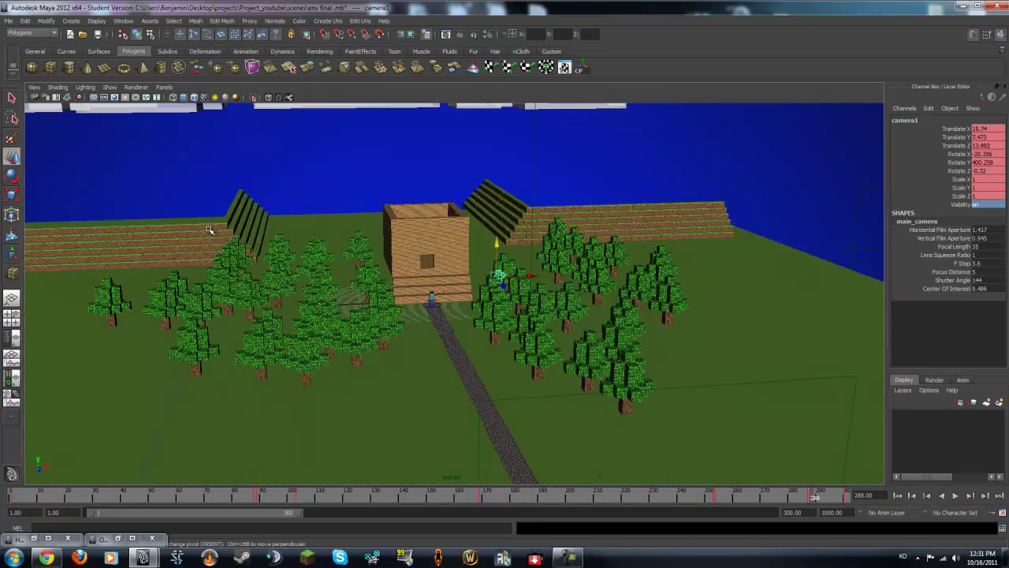
click(268, 237)
mouse_move(268, 236)
alt+mouse_down()
mouse_move(285, 255)
mouse_move(264, 244)
mouse_move(557, 268)
mouse_move(525, 259)
alt+mouse_up()
key(ctrl+d)
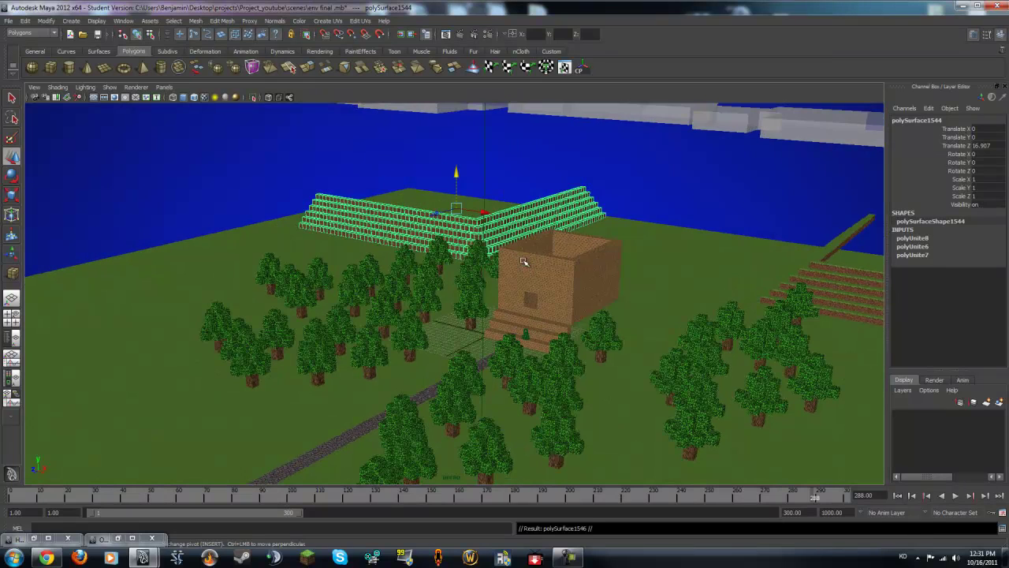
drag(434, 214, 67, 320)
key(f)
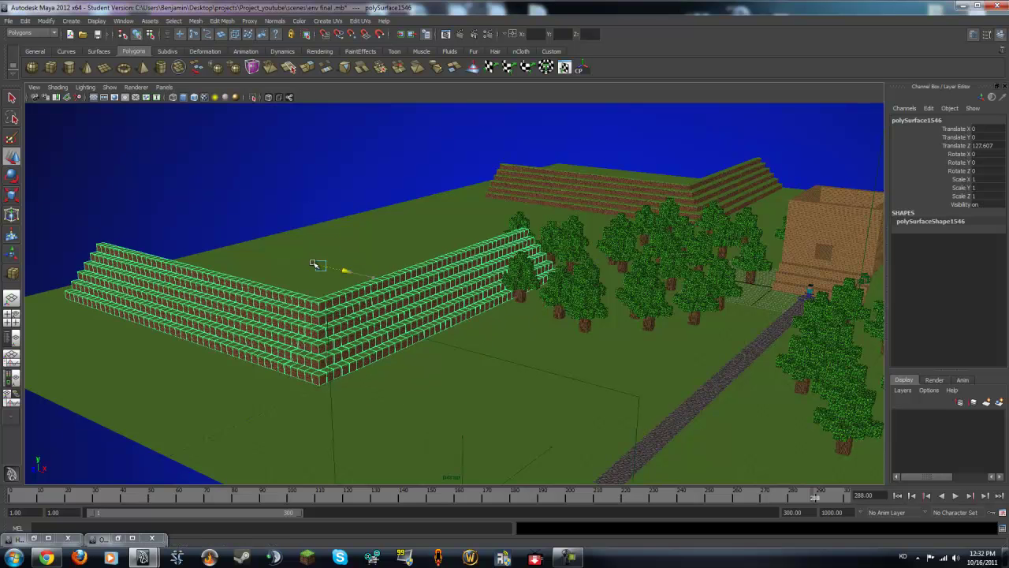
mouse_move(367, 278)
mouse_down()
mouse_move(225, 251)
mouse_move(237, 261)
mouse_move(679, 224)
mouse_up()
key(e)
click(995, 161)
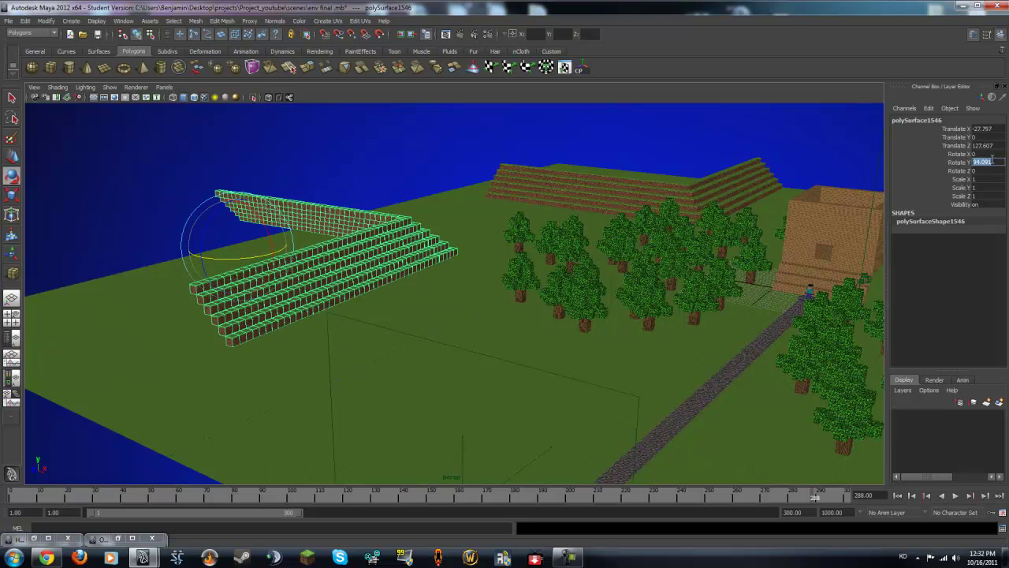
text(90)
key(Return)
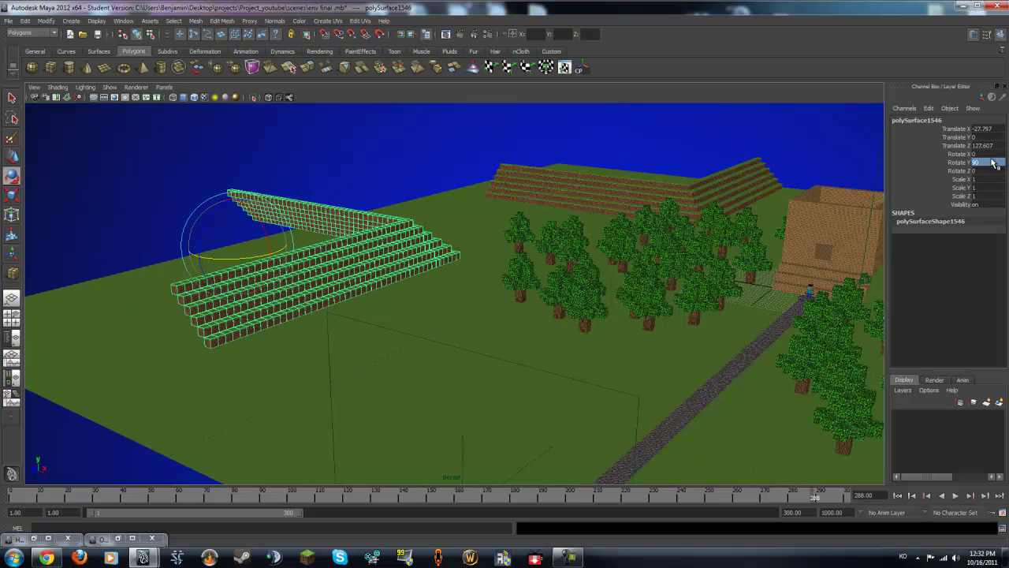
Step: Check the shot around frames 37–165 and slide the wall further left behind the character
click(116, 495)
key(space)
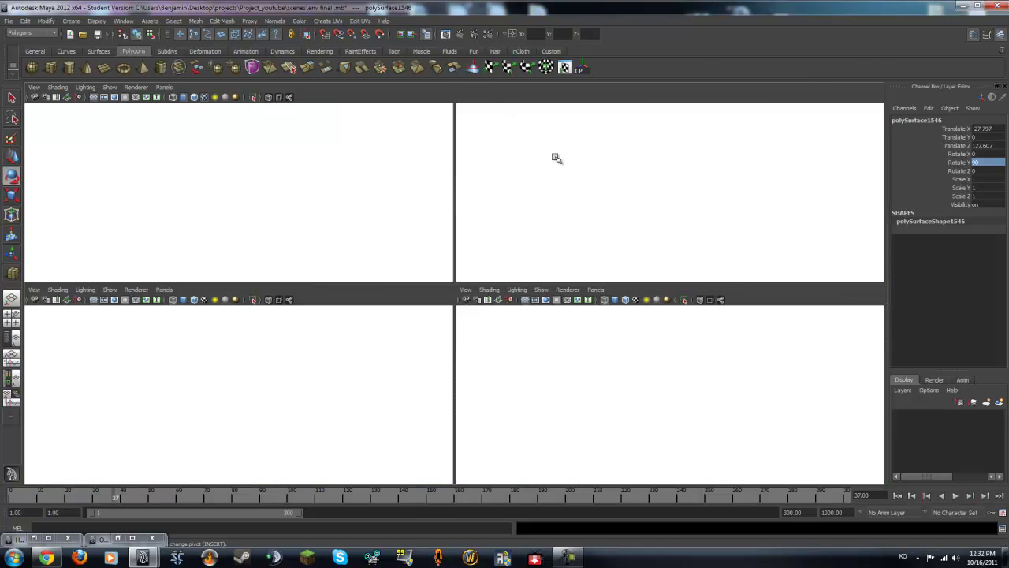
key(space)
key(alt+v)
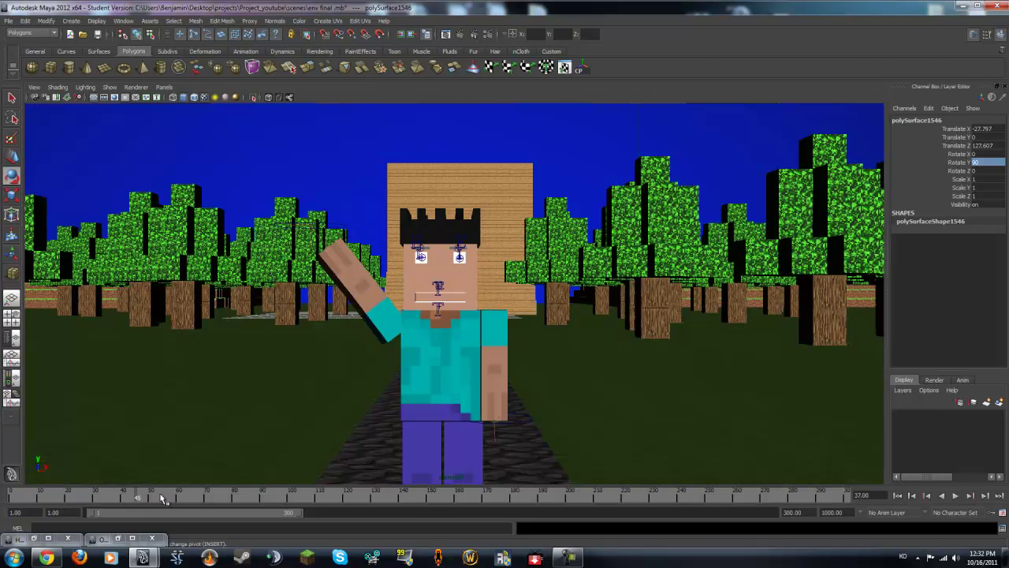
key(alt+v)
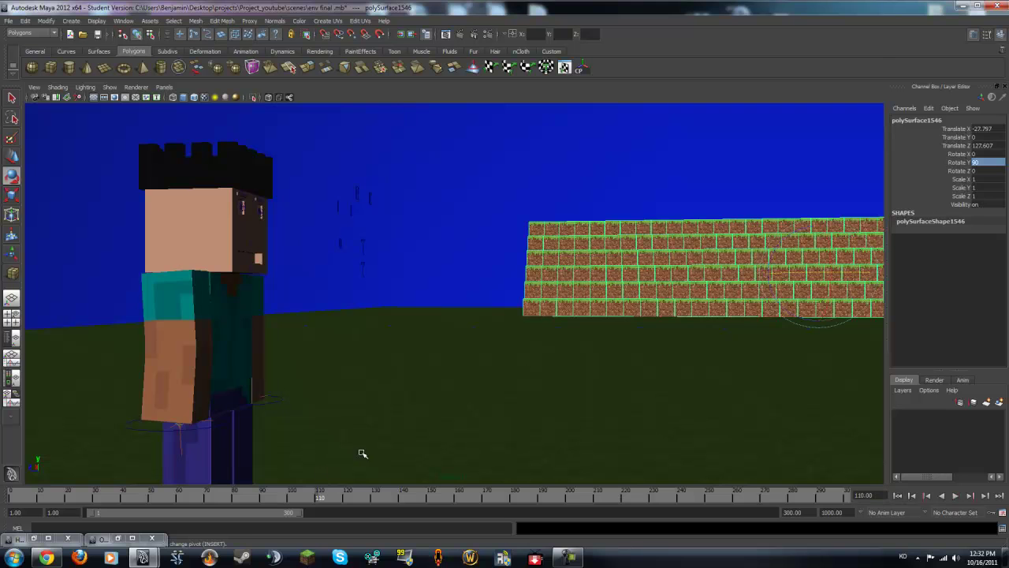
key(w)
mouse_move(792, 276)
mouse_down()
mouse_move(433, 266)
mouse_move(567, 275)
mouse_move(513, 275)
mouse_move(532, 275)
mouse_move(523, 277)
mouse_up()
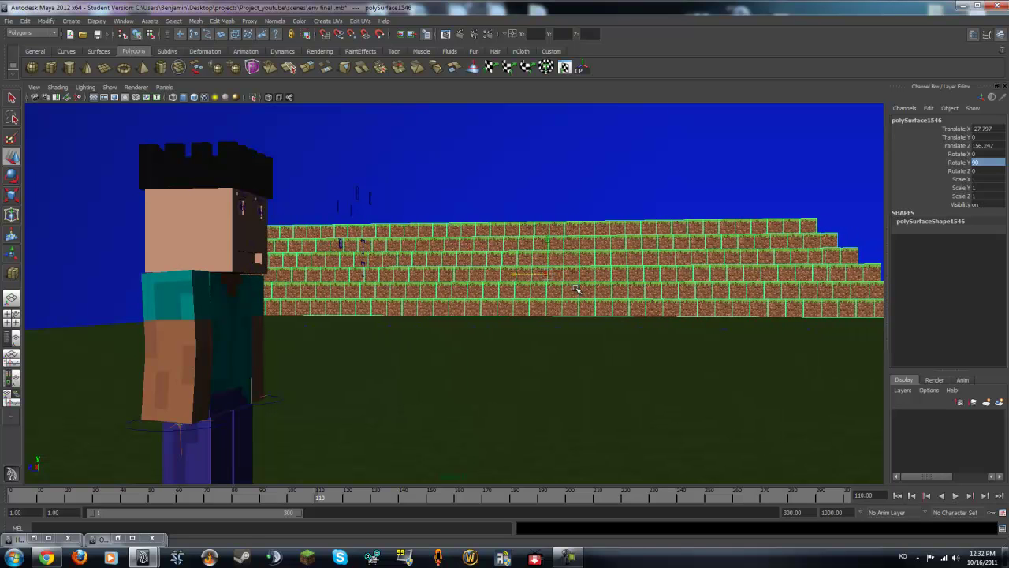
drag(320, 496, 471, 501)
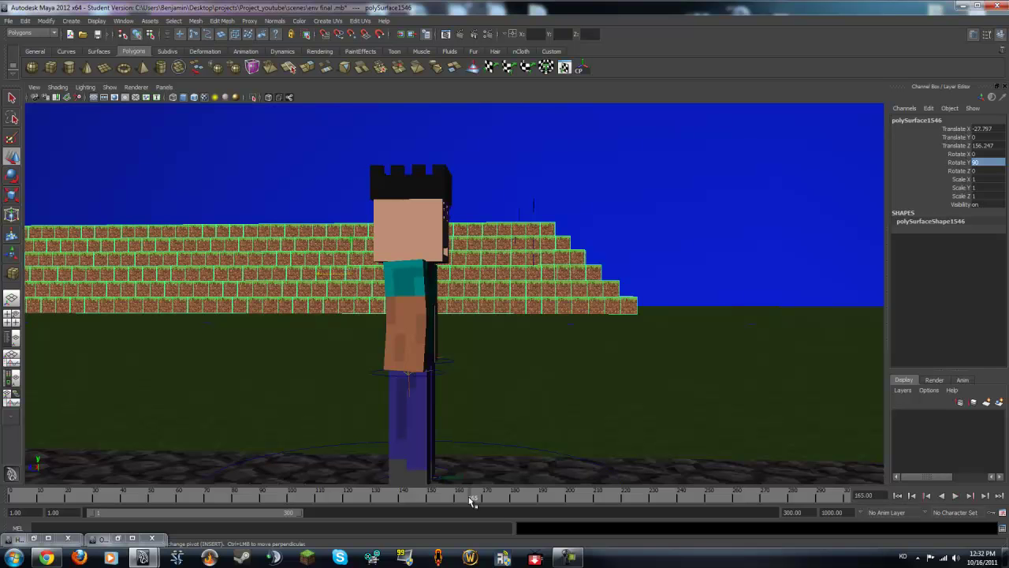
Step: Duplicate the wall, set the copy's Rotate Y to 0, and nudge it against the first wall
key(ctrl+d)
mouse_move(326, 273)
mouse_down()
mouse_move(881, 287)
mouse_move(782, 287)
mouse_up()
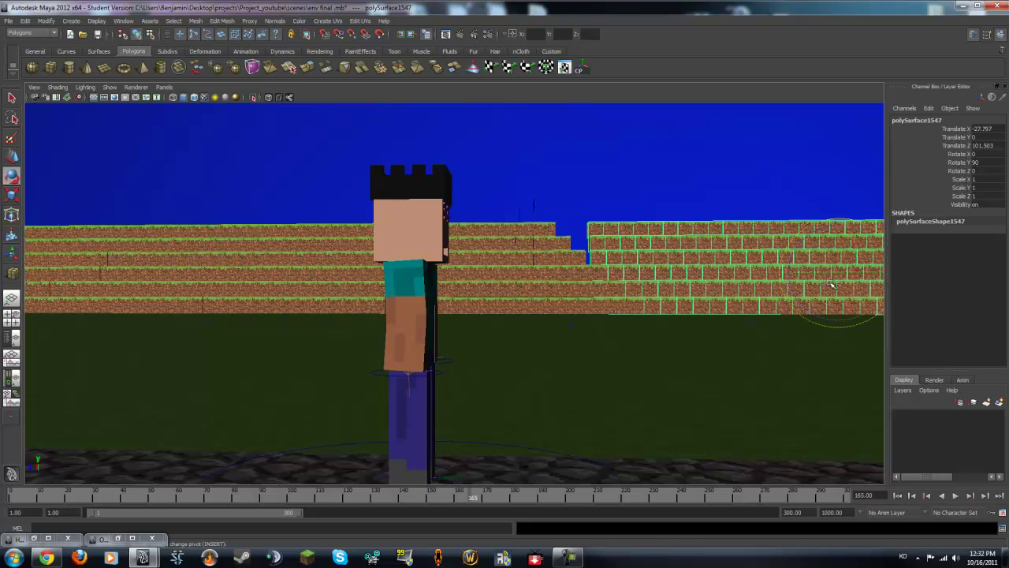
key(e)
double_click(977, 161)
text(0)
key(Return)
key(w)
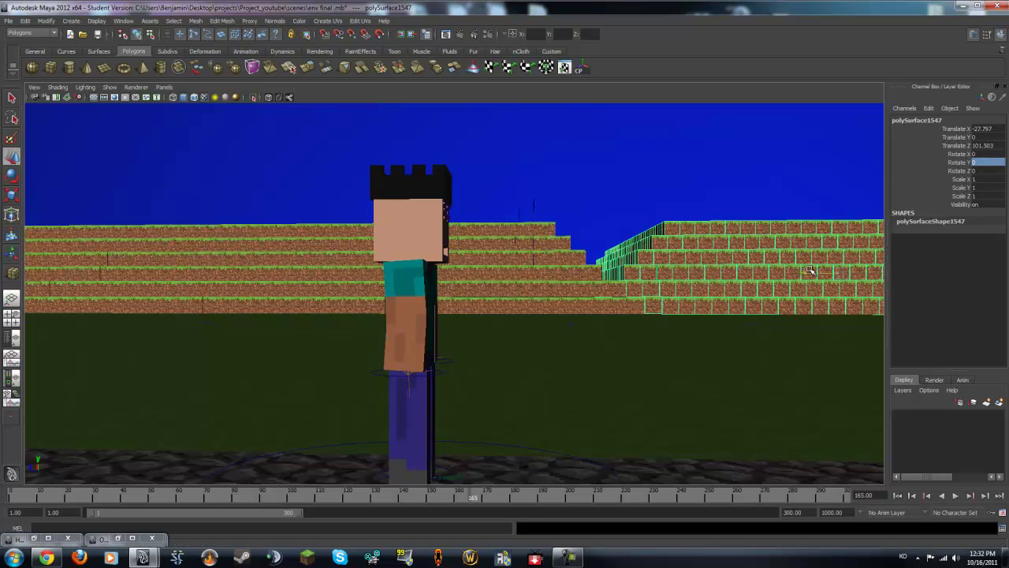
drag(810, 270, 837, 265)
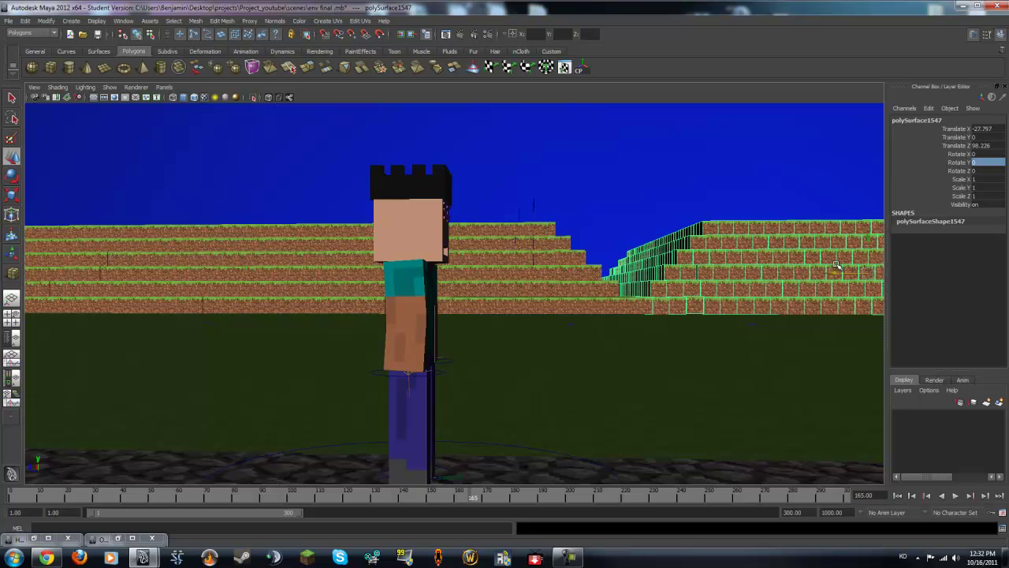
Step: Play and scrub the camera animation from about frame 195 back to 93, stopping at 94
click(613, 216)
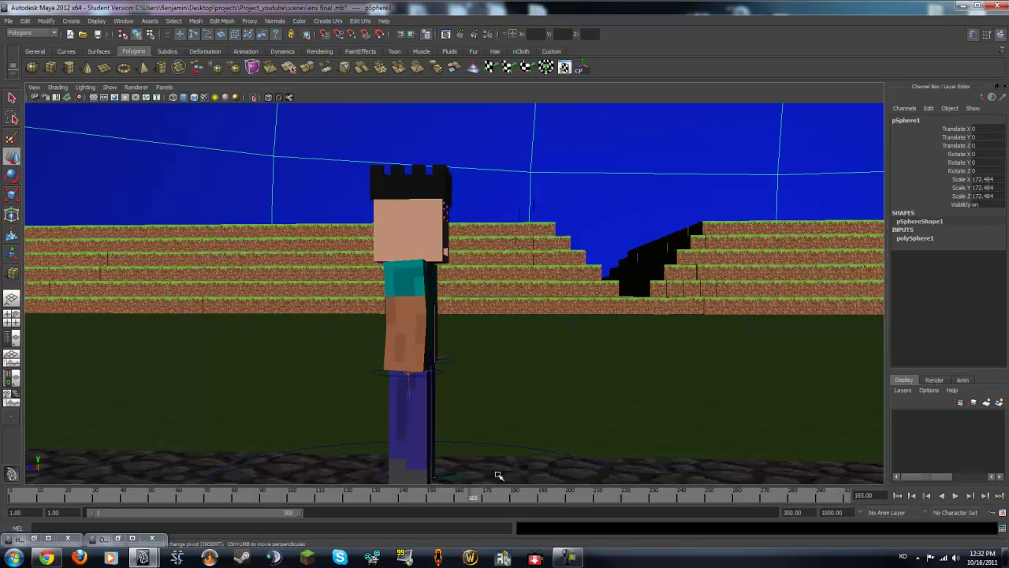
key(alt+v)
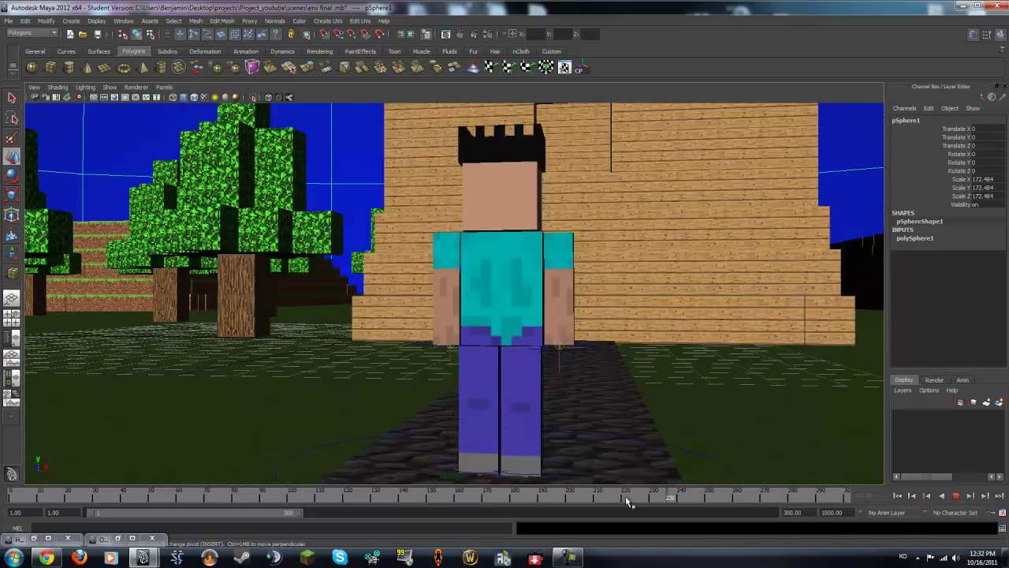
click(531, 490)
mouse_move(532, 490)
mouse_down()
mouse_move(270, 468)
mouse_move(284, 470)
mouse_up()
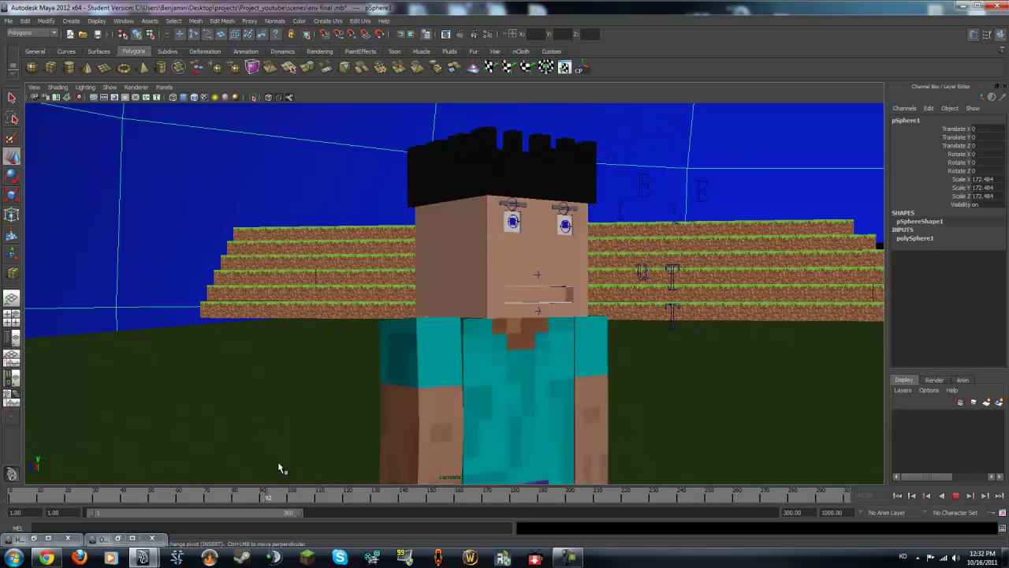
mouse_move(285, 469)
mouse_down()
mouse_move(738, 491)
mouse_move(189, 445)
mouse_move(695, 482)
mouse_move(900, 509)
mouse_up()
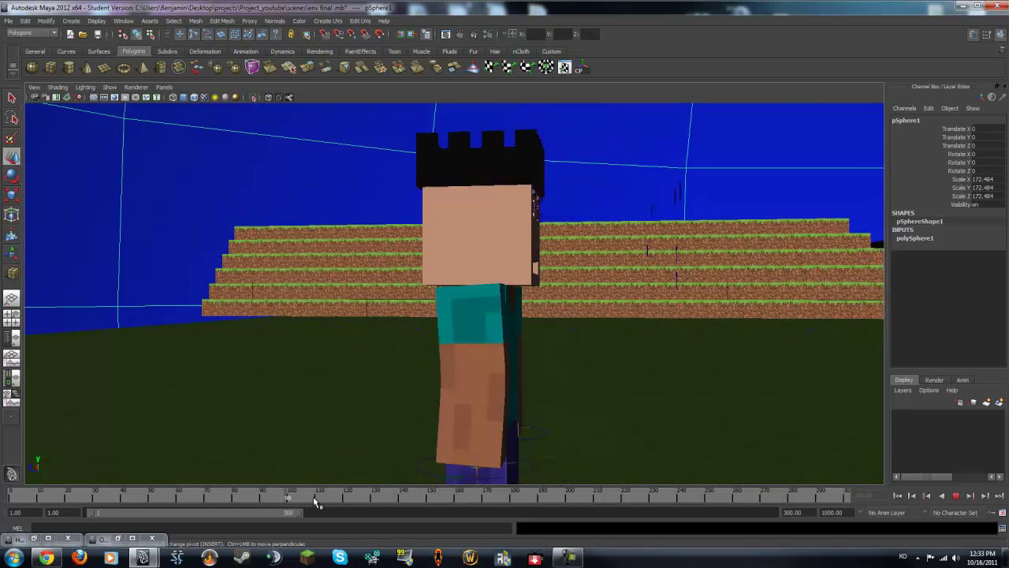
click(268, 496)
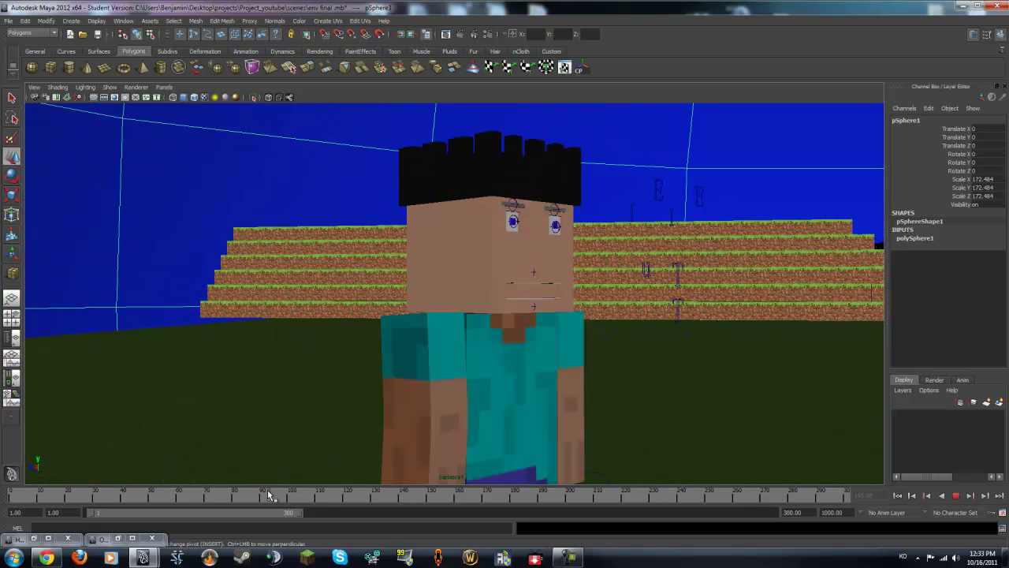
drag(268, 495, 256, 496)
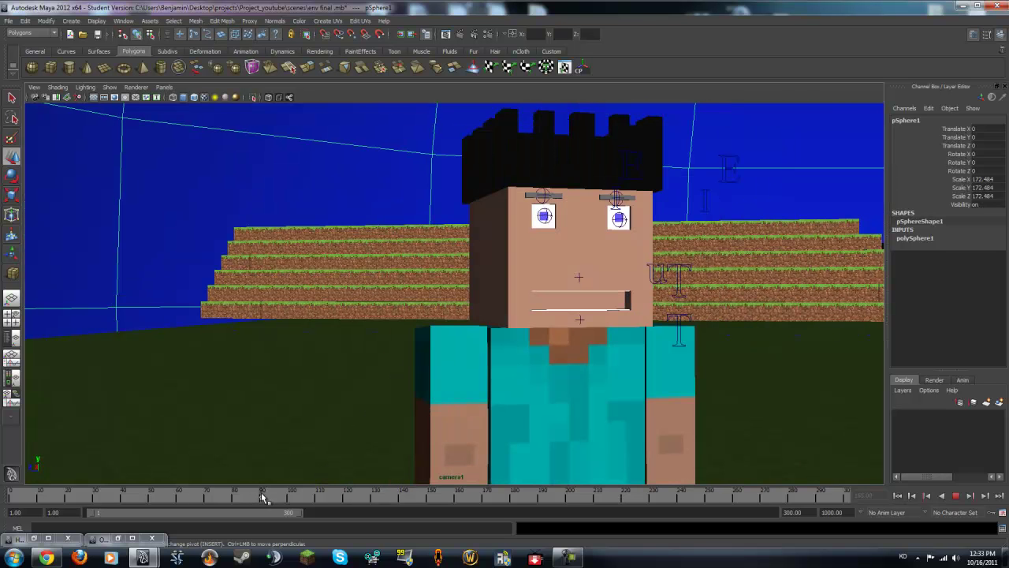
click(273, 494)
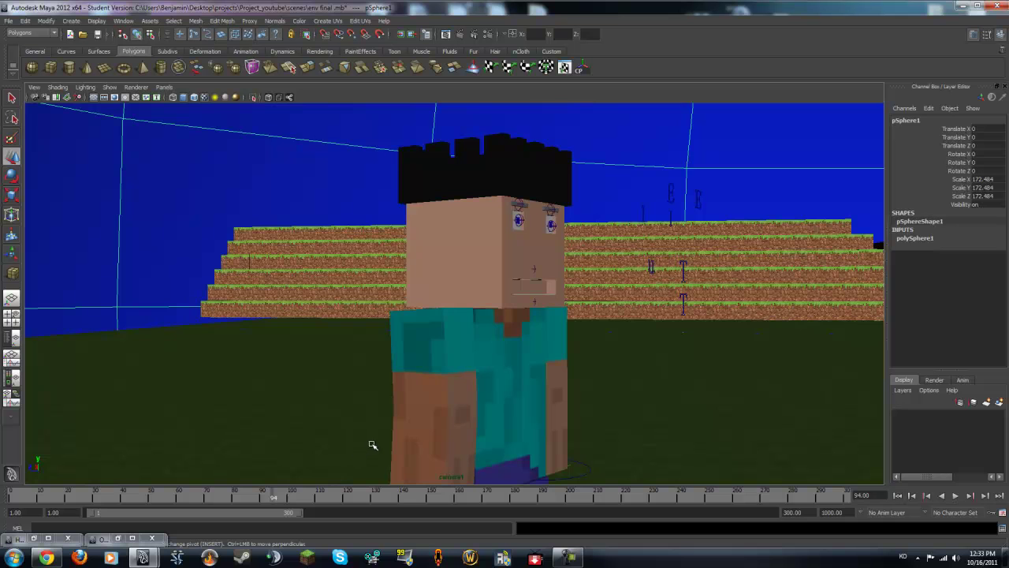
Step: Select the nurbsCircle3 foot control at frame 90, tumble the view, and play with Alt+V
drag(462, 456, 429, 366)
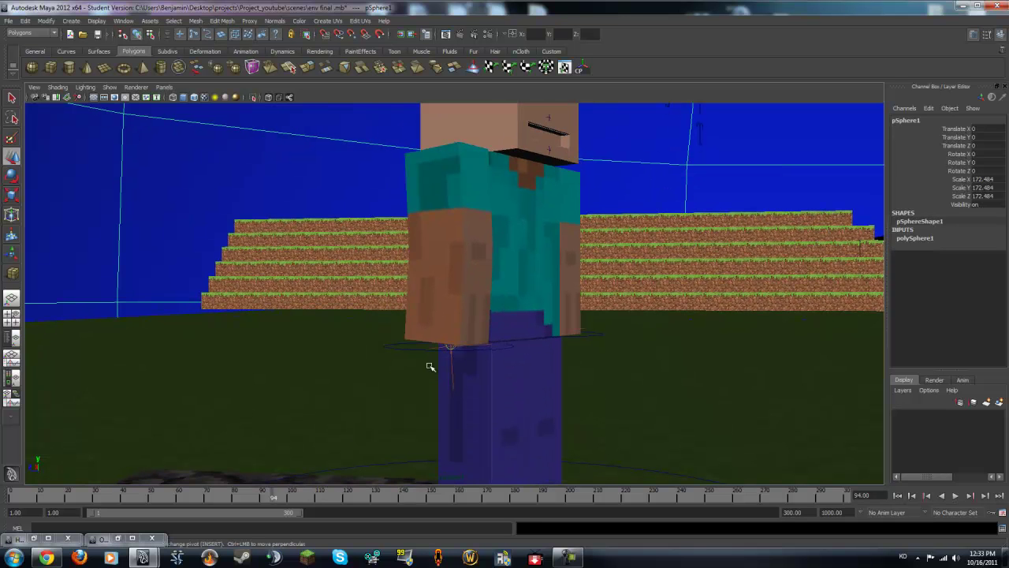
click(413, 349)
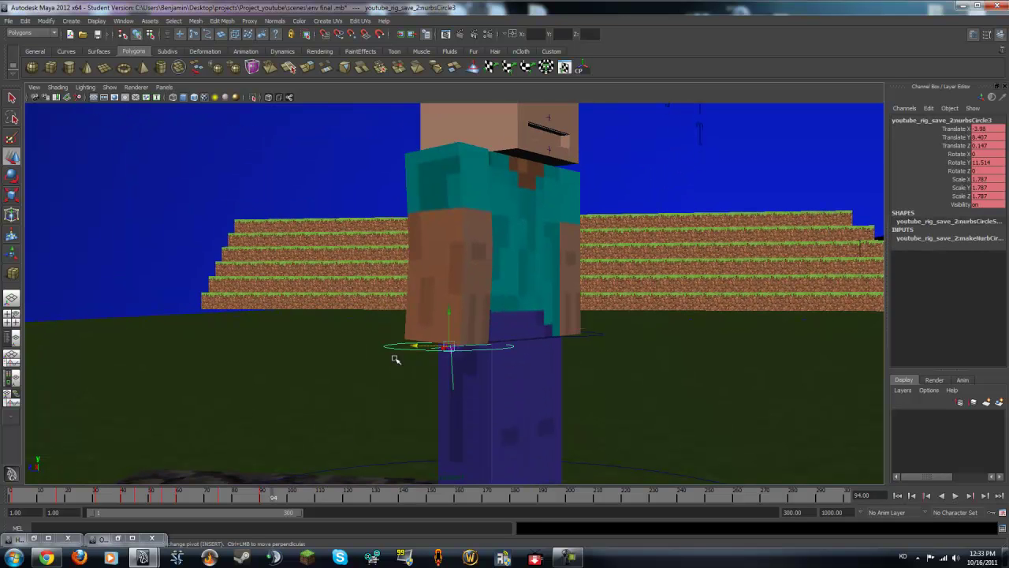
click(262, 497)
mouse_move(423, 441)
alt+mouse_down()
mouse_move(465, 376)
mouse_move(815, 433)
mouse_move(784, 415)
alt+mouse_up()
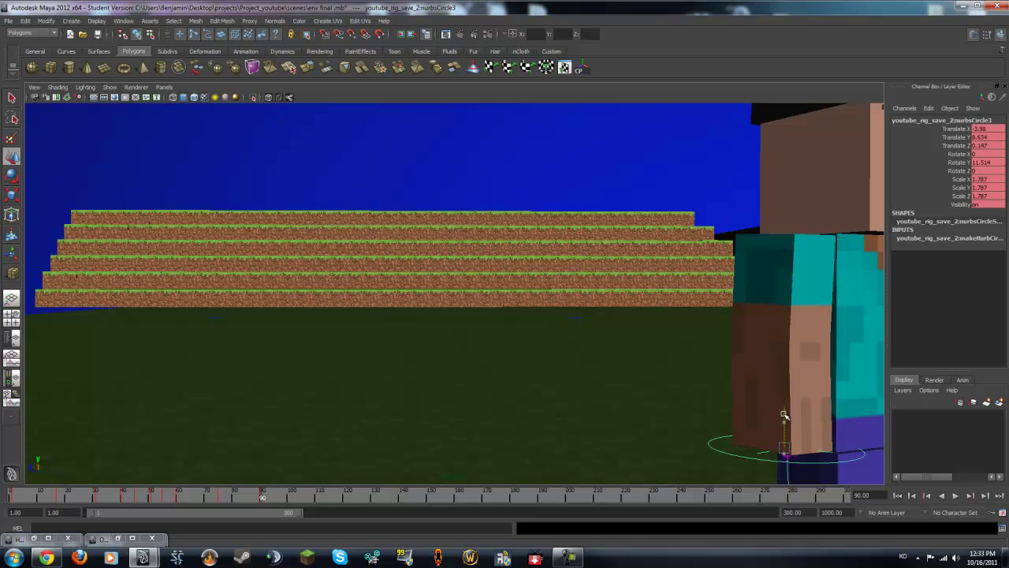
key(alt+v)
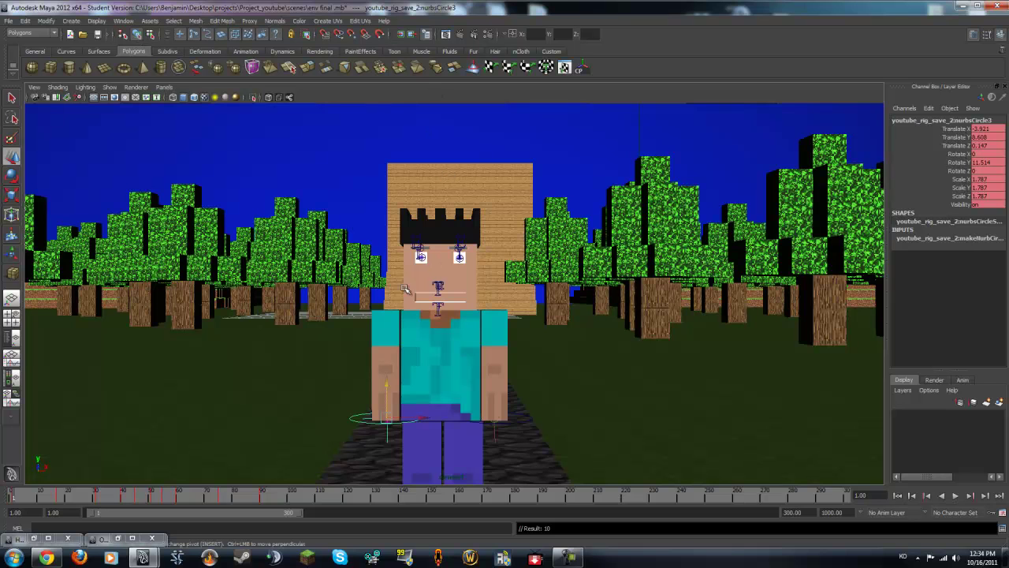
Step: Save the scene with Ctrl+S and continue past the Student Version warning
key(ctrl+s)
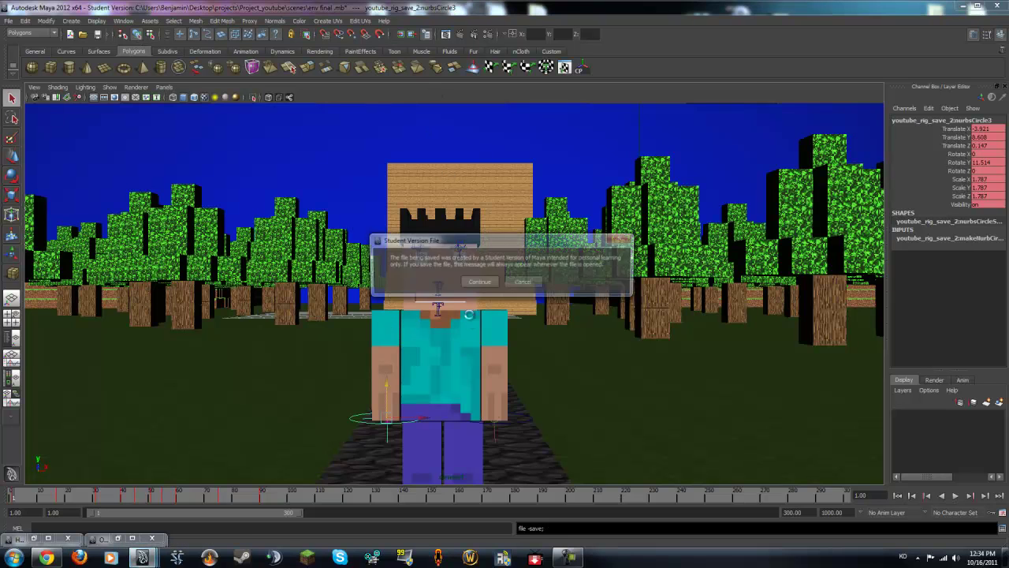
key(Return)
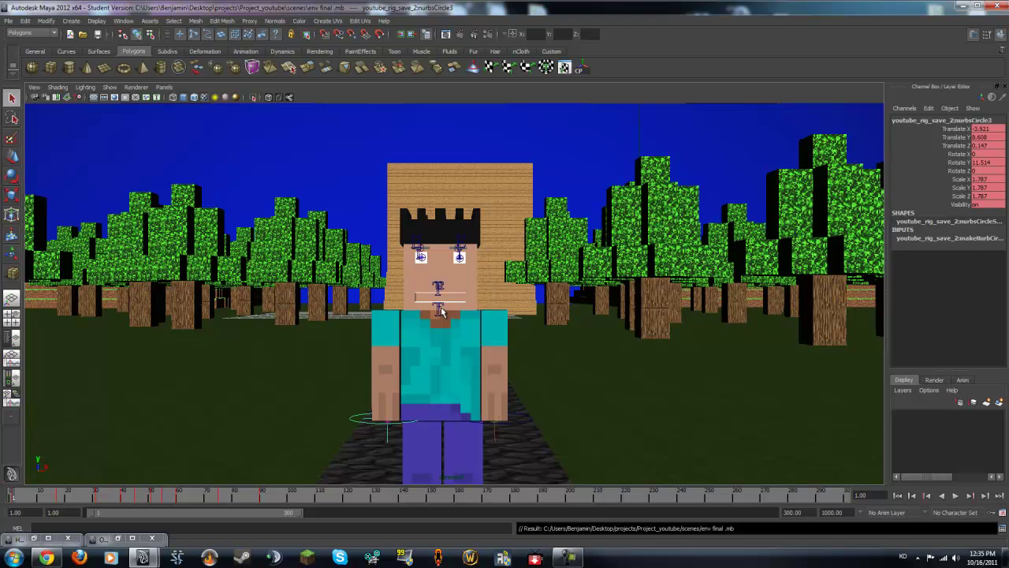
click(982, 558)
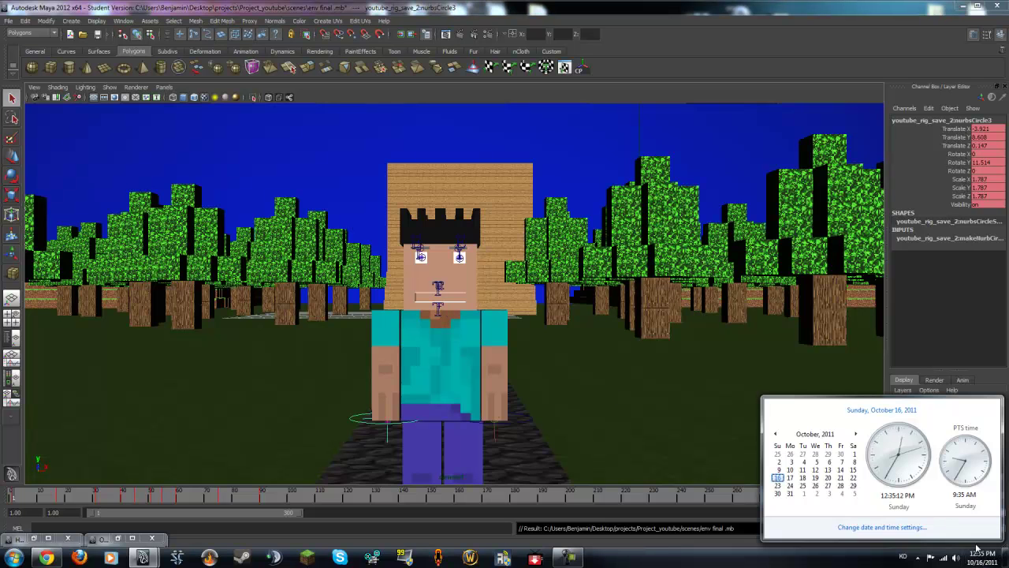
click(856, 433)
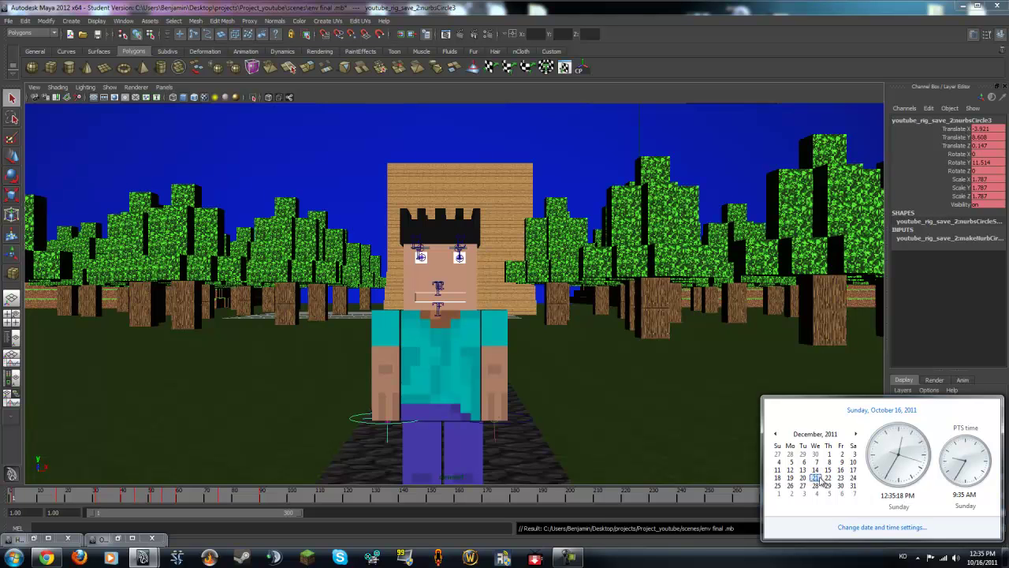
click(775, 434)
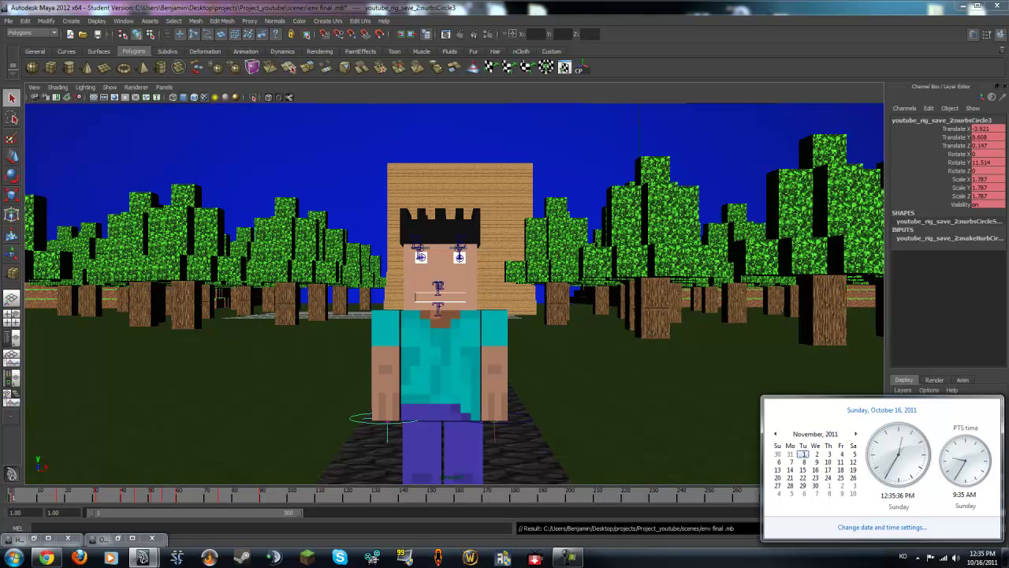
click(46, 557)
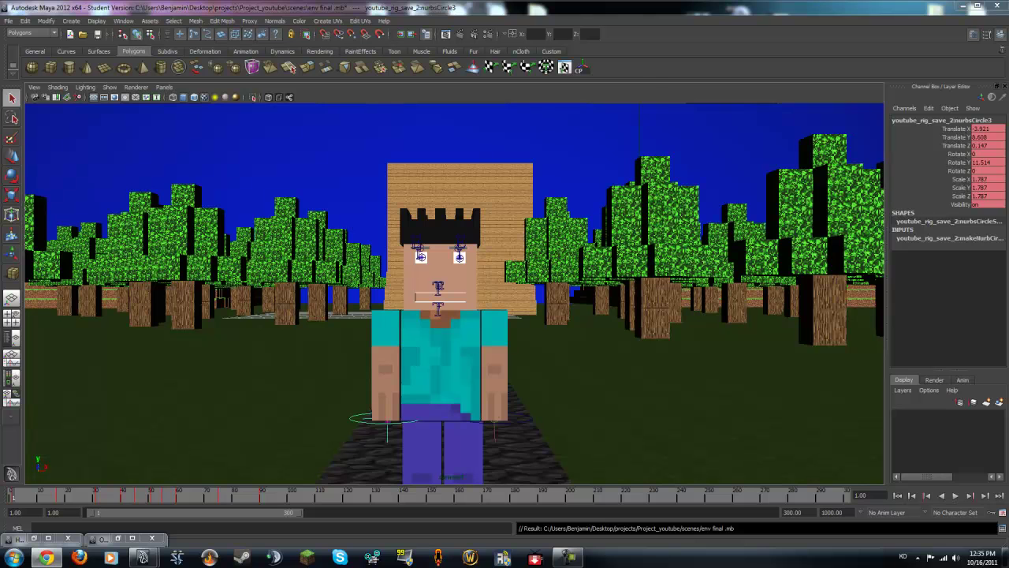
Step: Switch to Chrome's Twitter home timeline, scroll down through recent tweets and back to the top
key(alt+Tab)
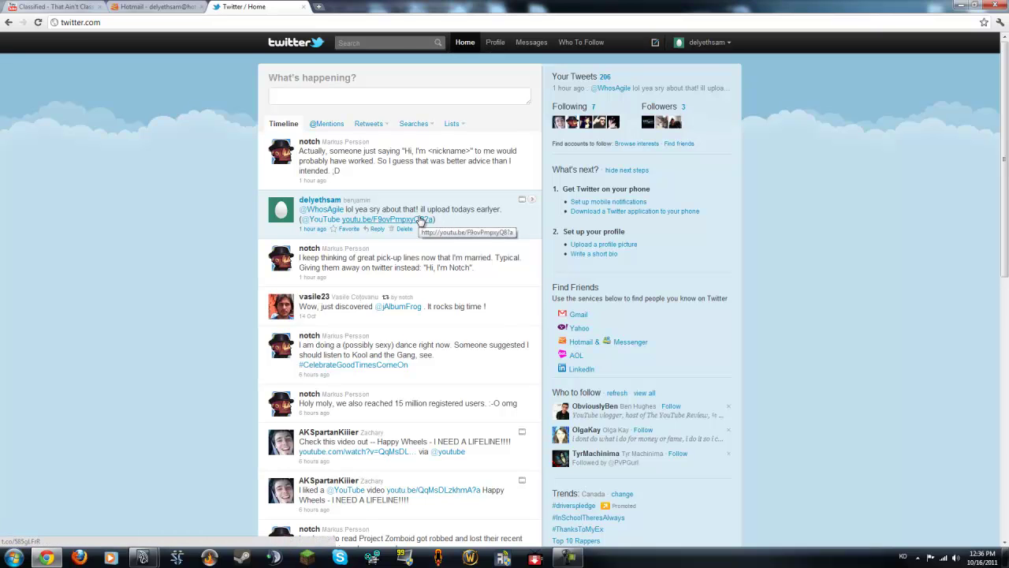
scroll(454, 209, down, 2)
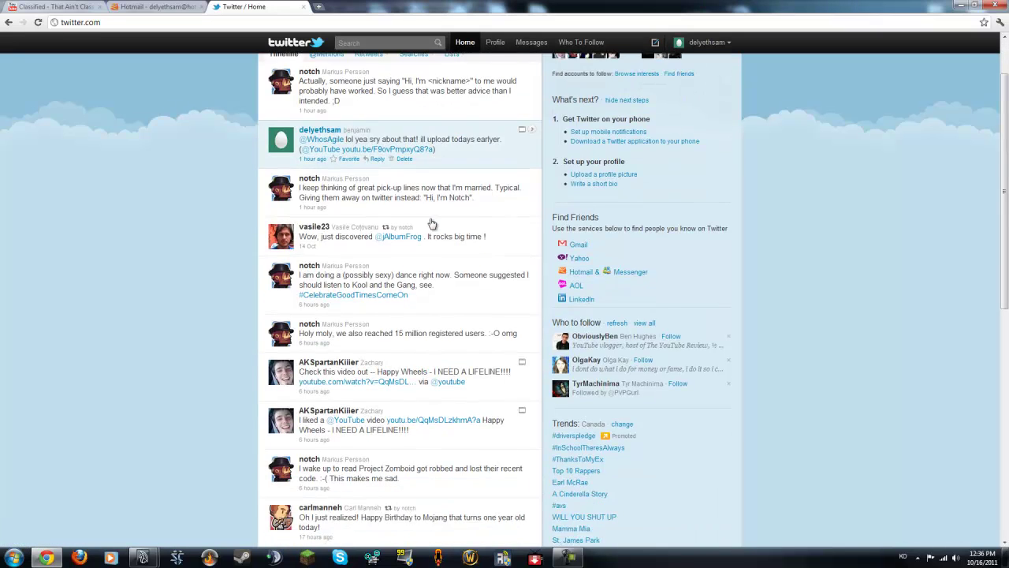
scroll(441, 237, down, 1)
scroll(427, 268, down, 2)
scroll(427, 296, up, 3)
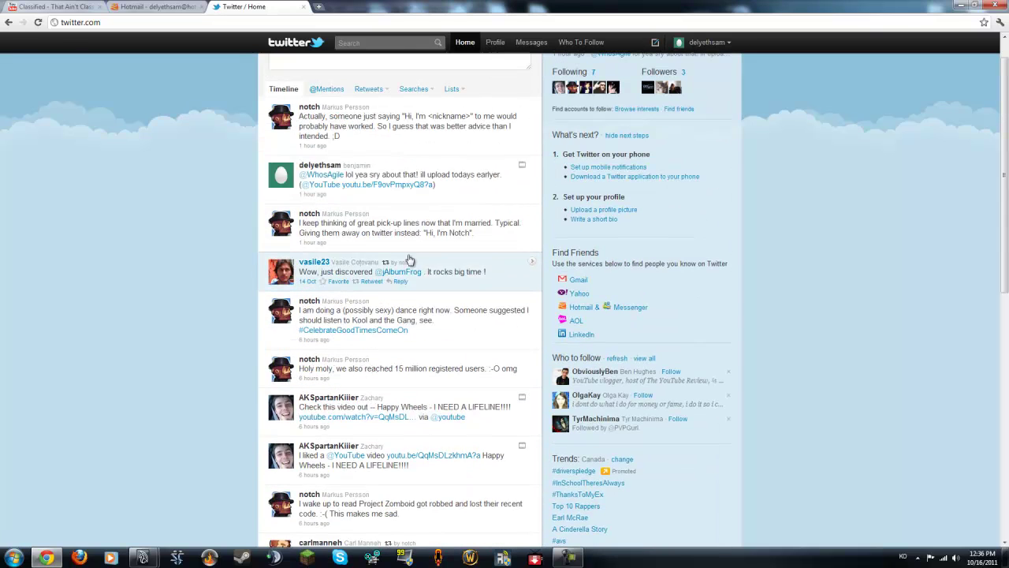
scroll(433, 209, up, 2)
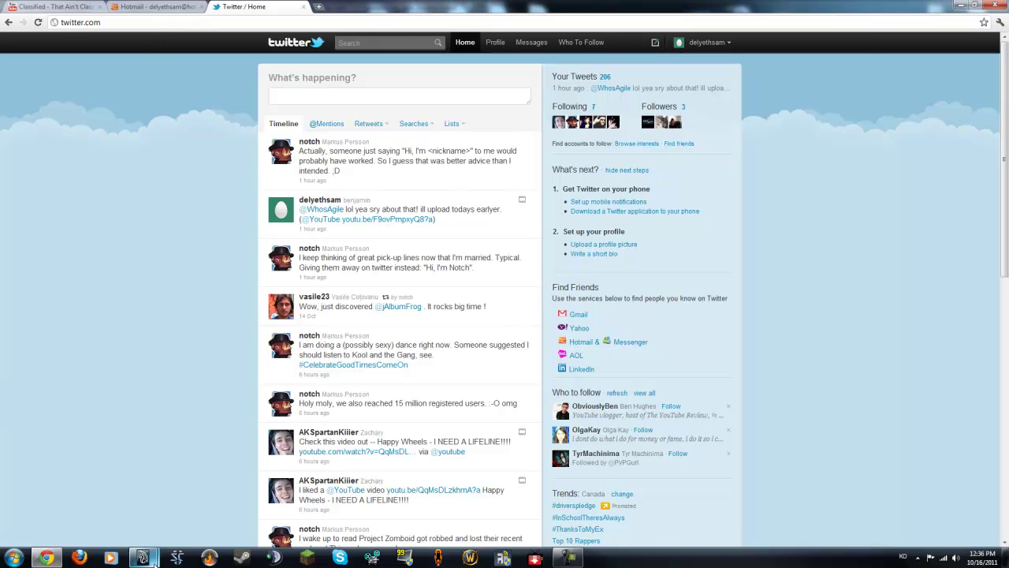
Step: In Maya, scrub and play the camera1 animation past the stair wall, then return to Twitter
mouse_move(143, 557)
click(189, 490)
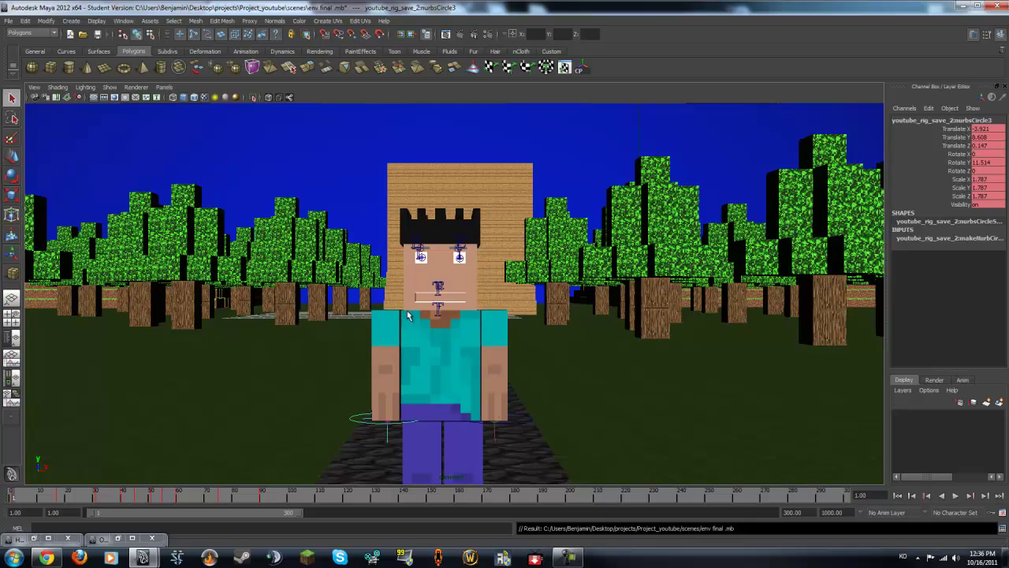
click(284, 492)
drag(291, 489, 820, 471)
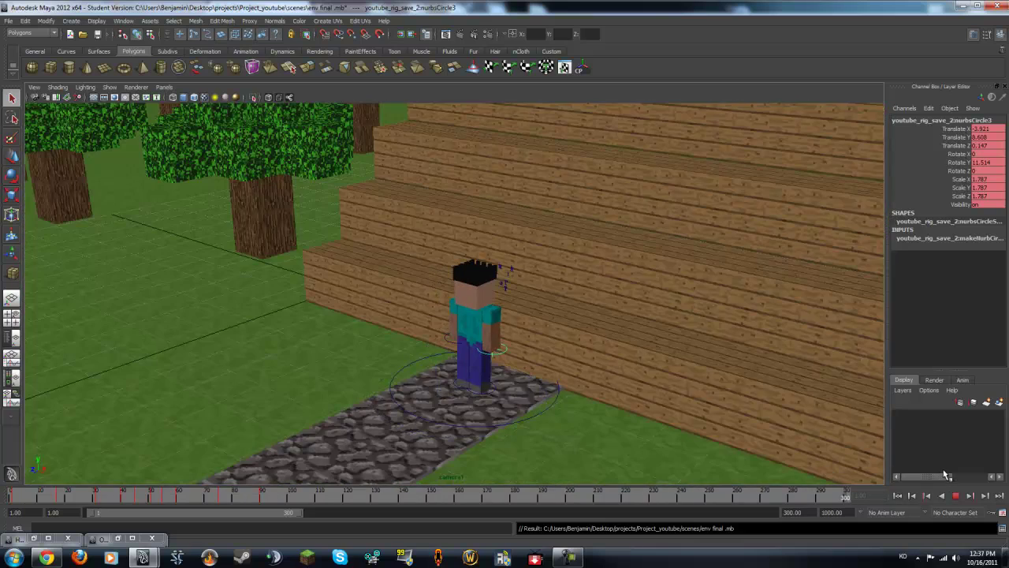
drag(820, 491, 623, 493)
key(alt+v)
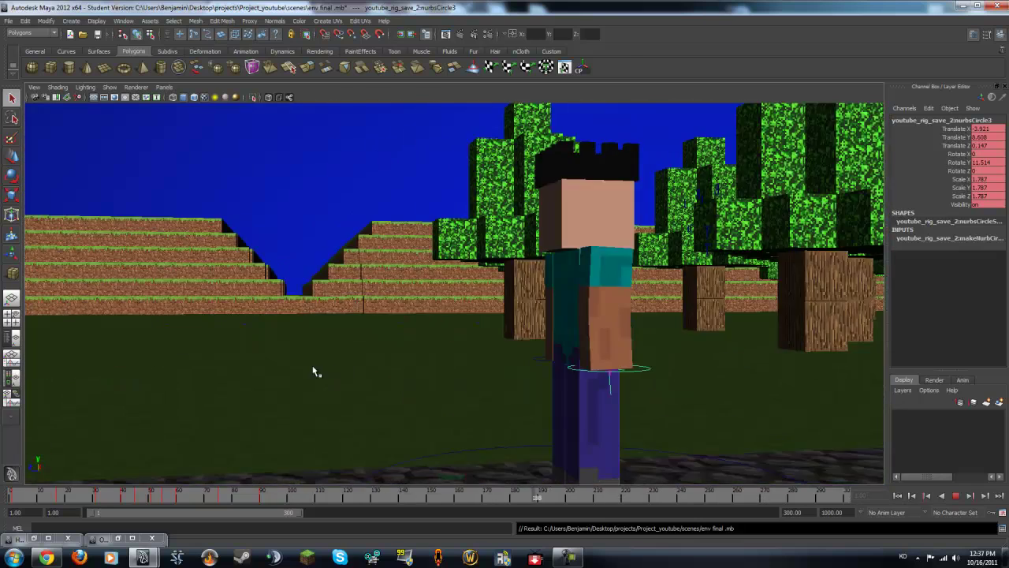
click(47, 557)
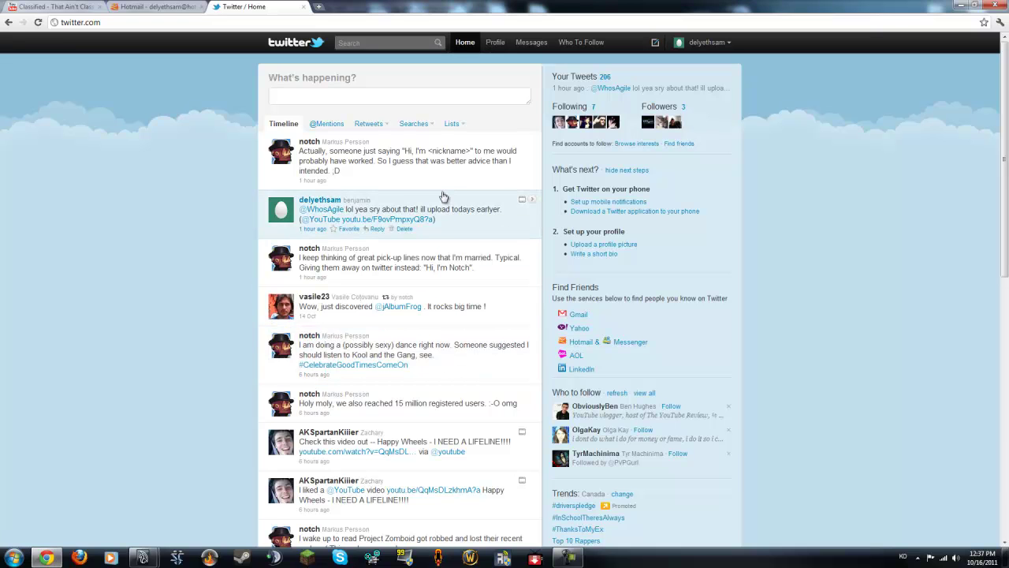
Step: Show the Hotmail email about a YouTube comment on 'supcom strategy guide 1'
click(161, 8)
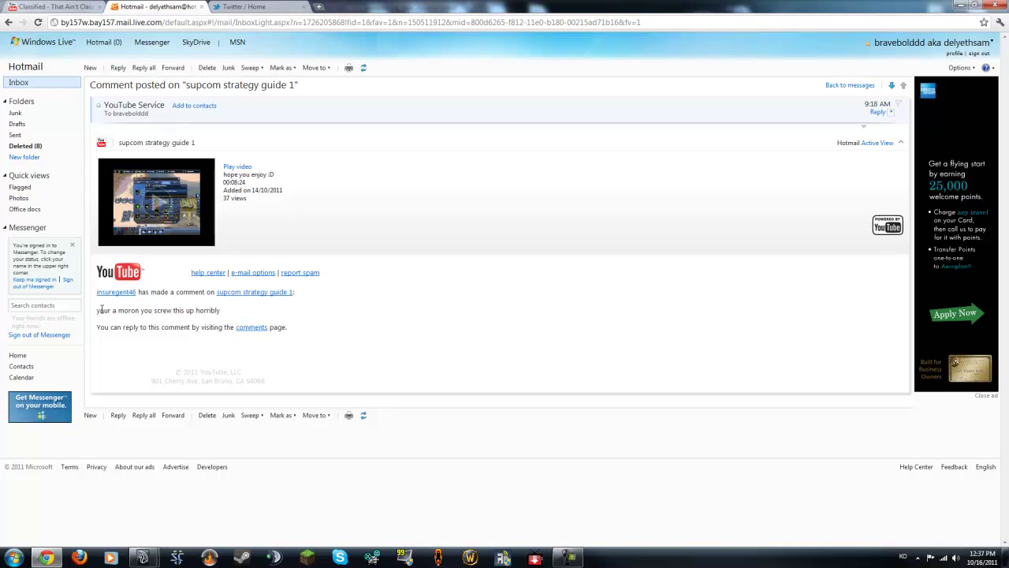
mouse_move(98, 264)
mouse_down()
mouse_move(171, 308)
mouse_move(98, 315)
mouse_up()
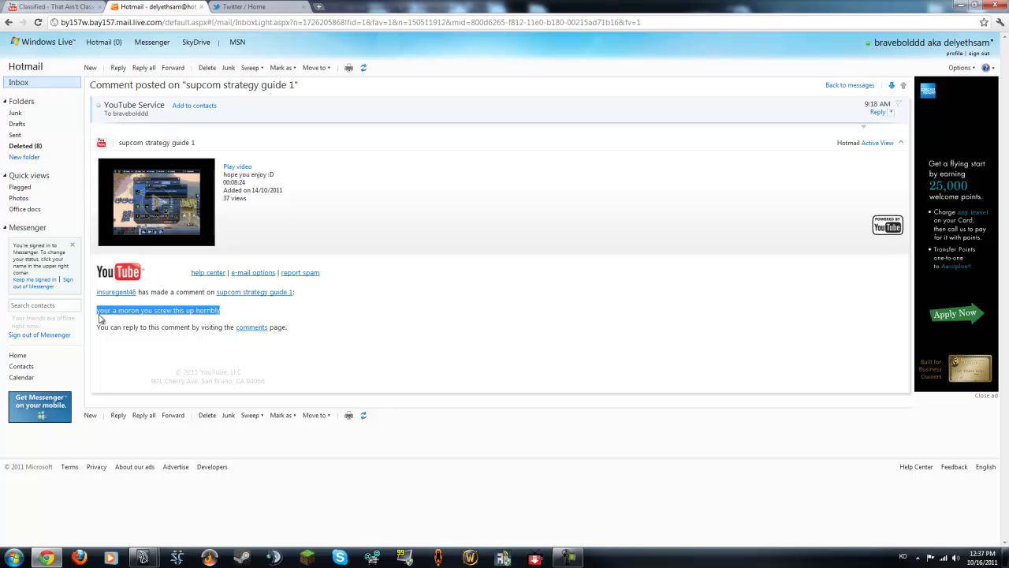
click(236, 319)
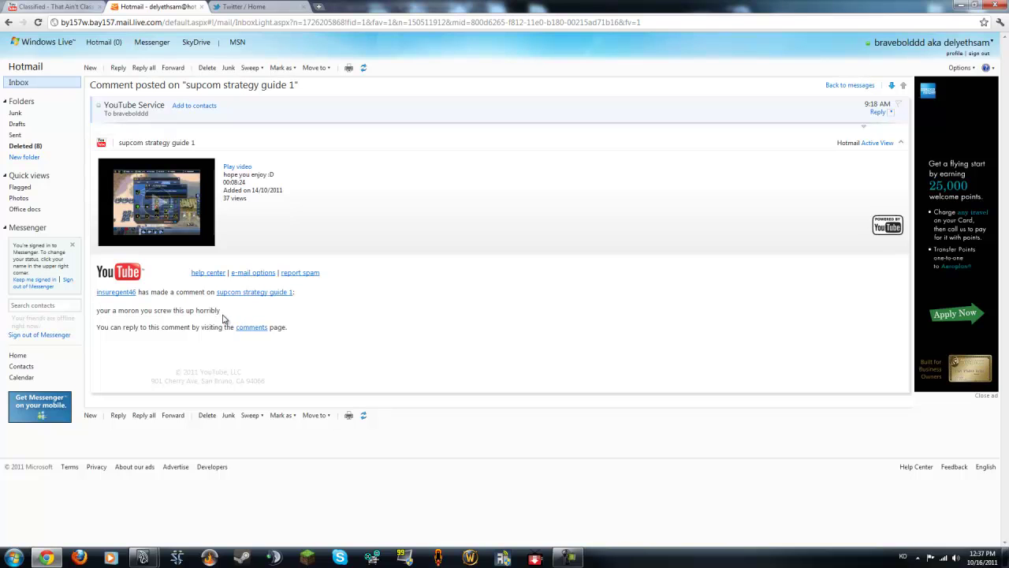